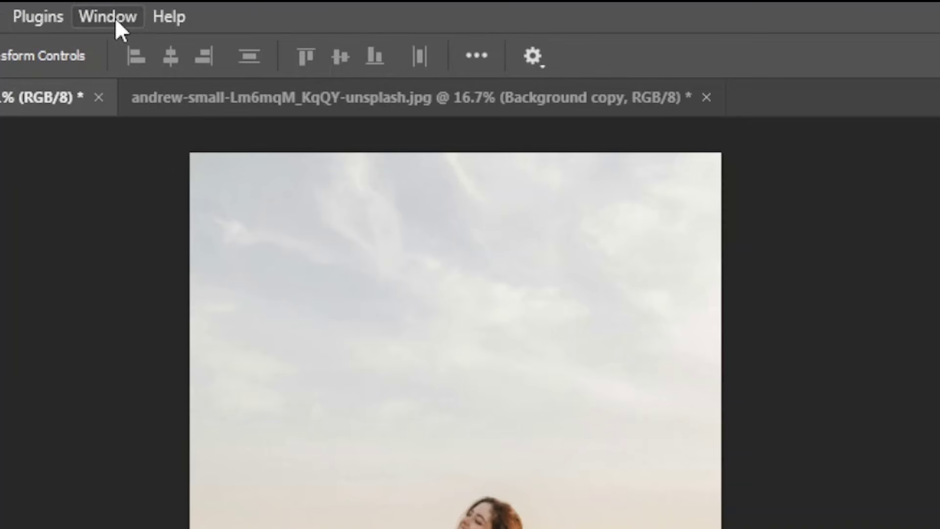
# Float the Swatches panel left of the photo and bring the Layers panel back into view
pyautogui.click(115, 18)
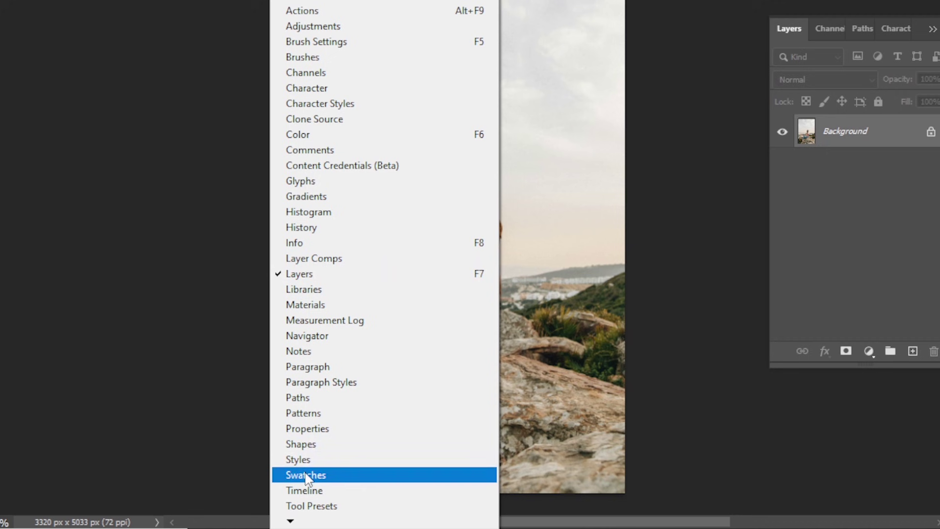
pyautogui.click(204, 446)
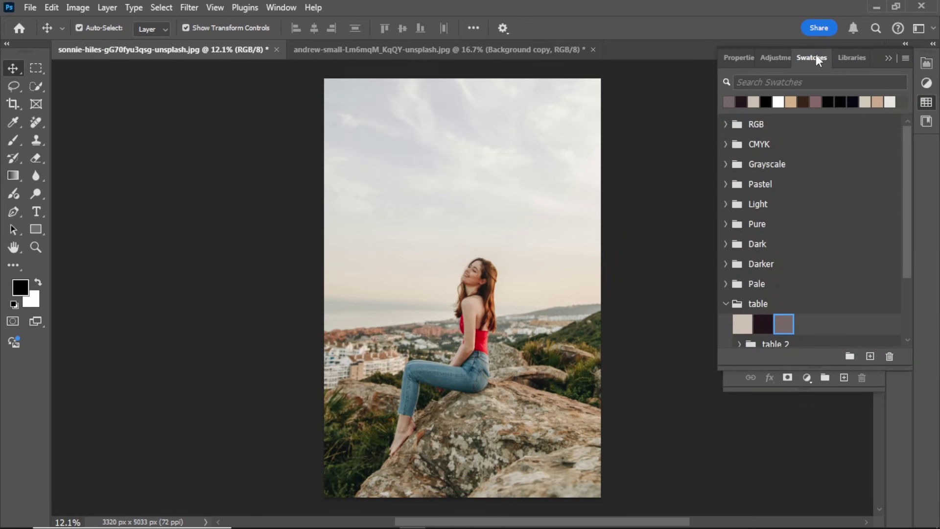
pyautogui.moveTo(816, 54); pyautogui.dragTo(100, 68)
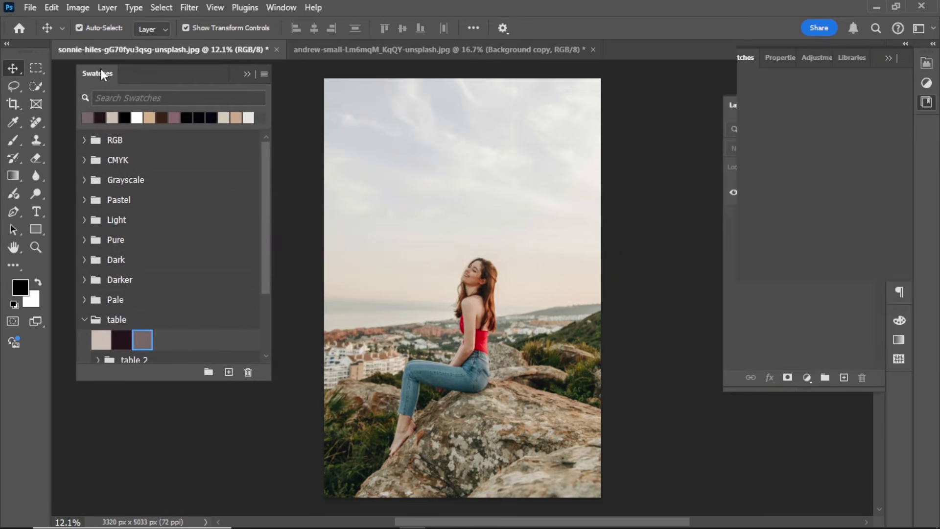
pyautogui.click(890, 59)
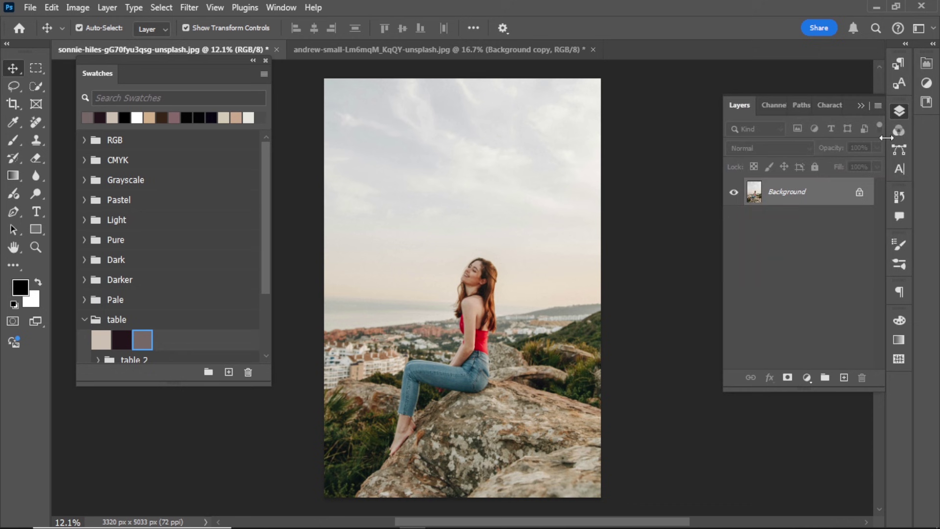
# Add a Gradient Map adjustment layer and open its Gradient Editor
pyautogui.click(806, 377)
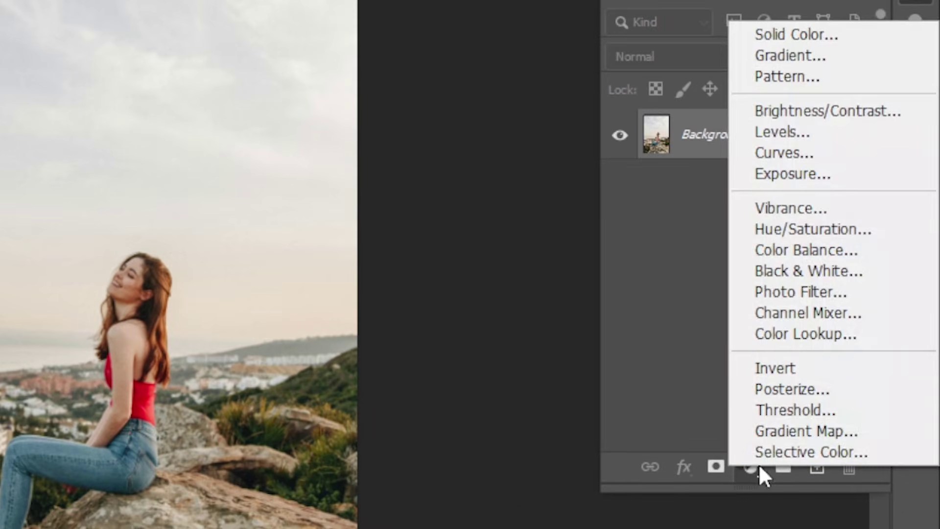
pyautogui.click(779, 434)
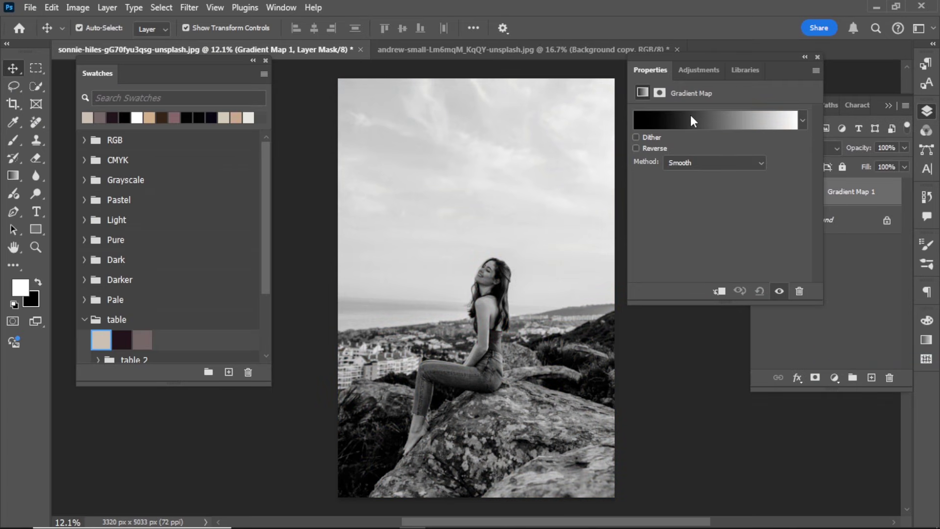
pyautogui.click(690, 115)
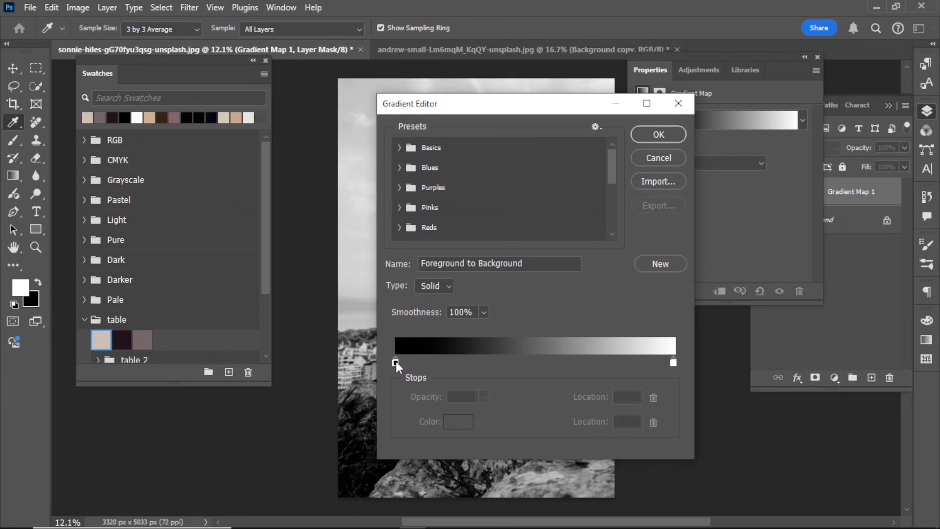
# Recolour the black end stop to the beige 'table' swatch cec1b4 and set its location to 81%
pyautogui.click(396, 363)
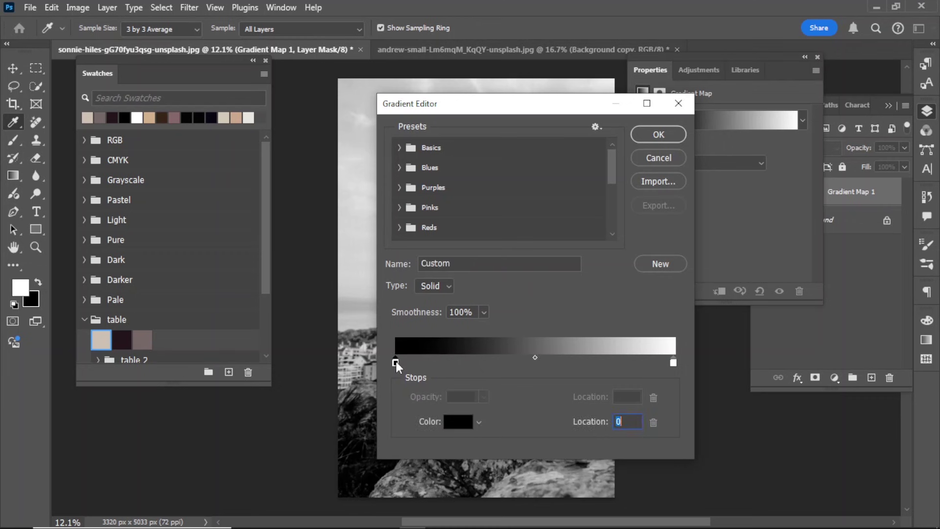
pyautogui.click(462, 424)
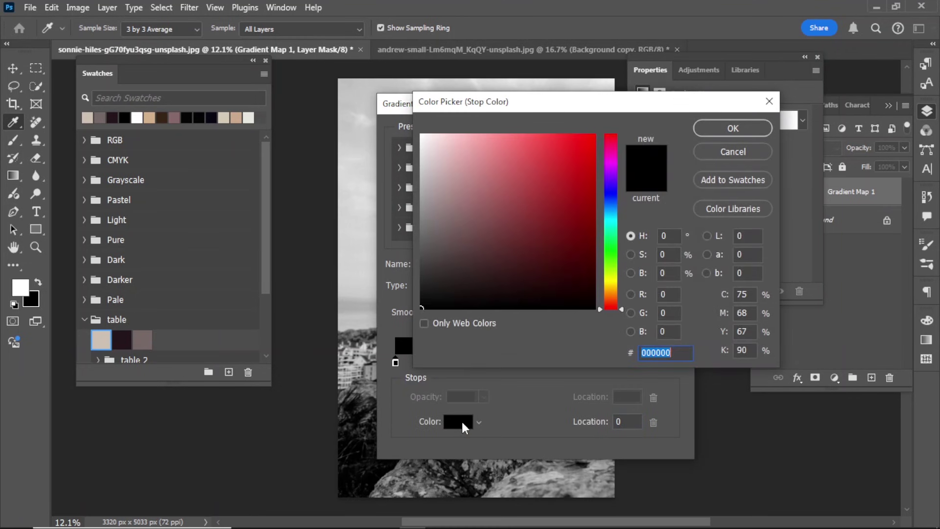
pyautogui.click(100, 340)
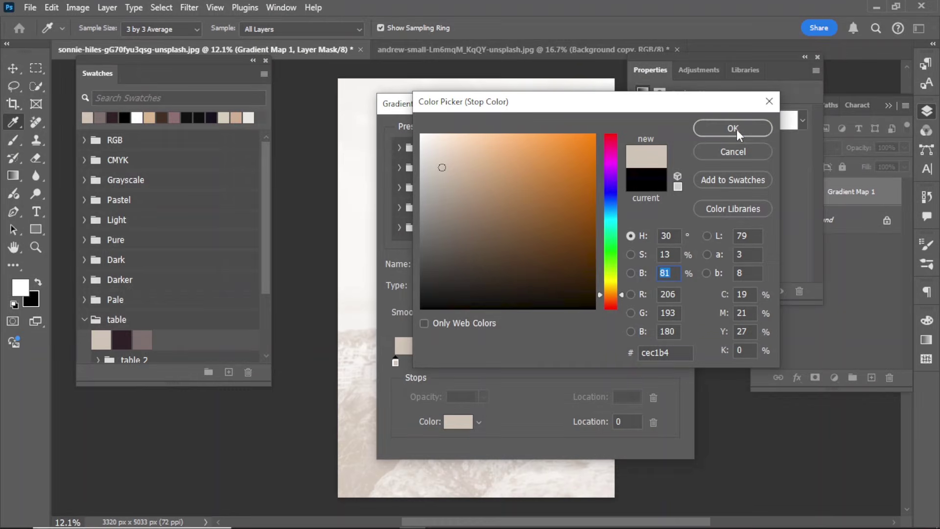
pyautogui.click(737, 129)
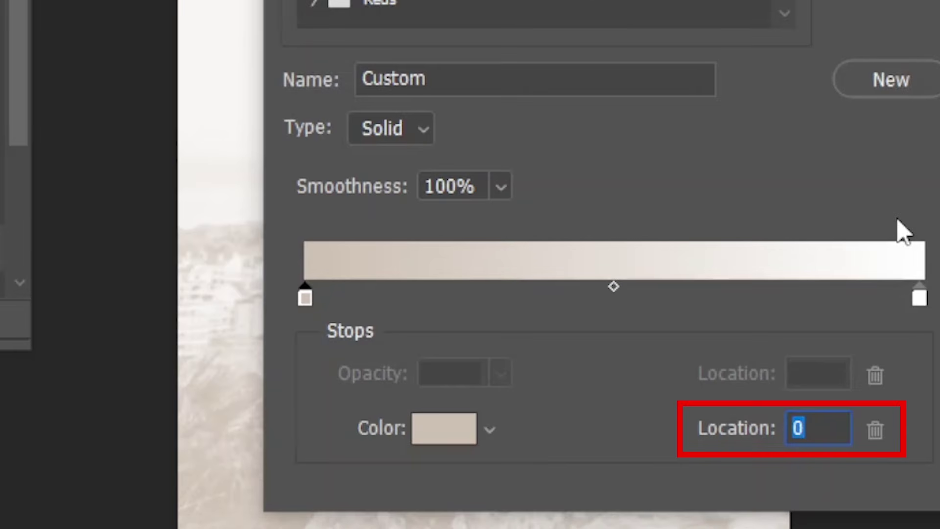
pyautogui.write('8')
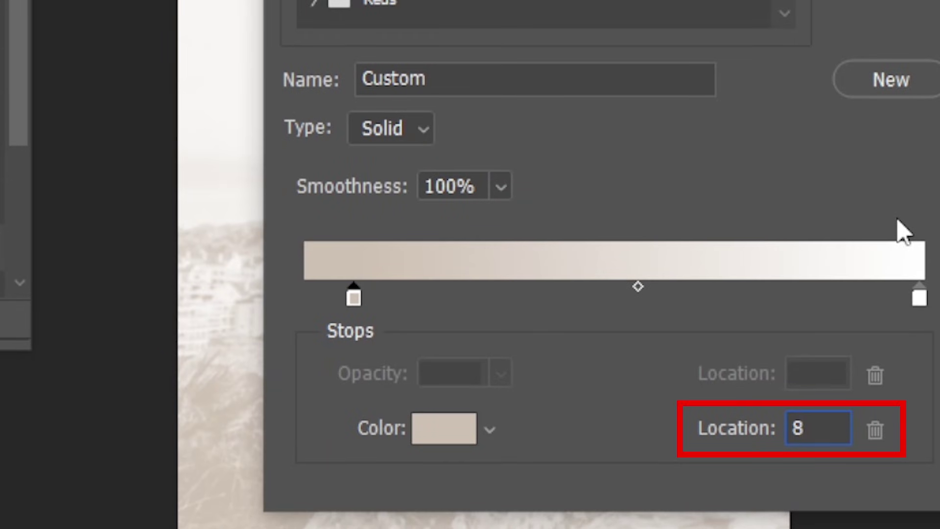
pyautogui.write('1')
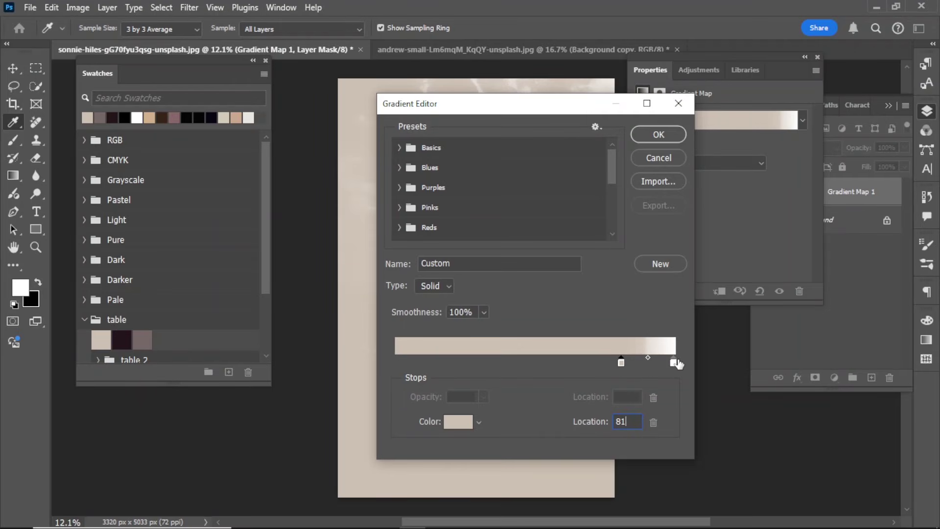
# Recolour the white end stop to the dark plum swatch 24151b and set its location to 14%
pyautogui.click(674, 361)
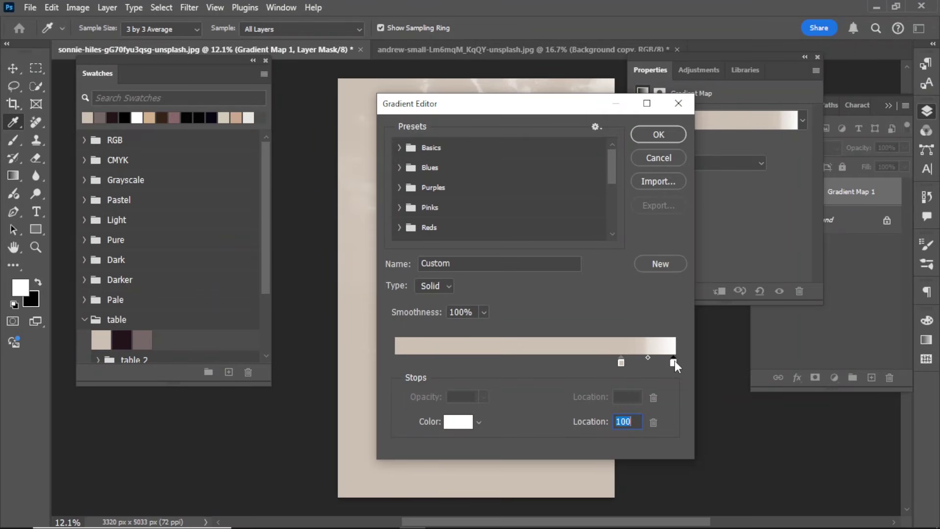
pyautogui.click(457, 423)
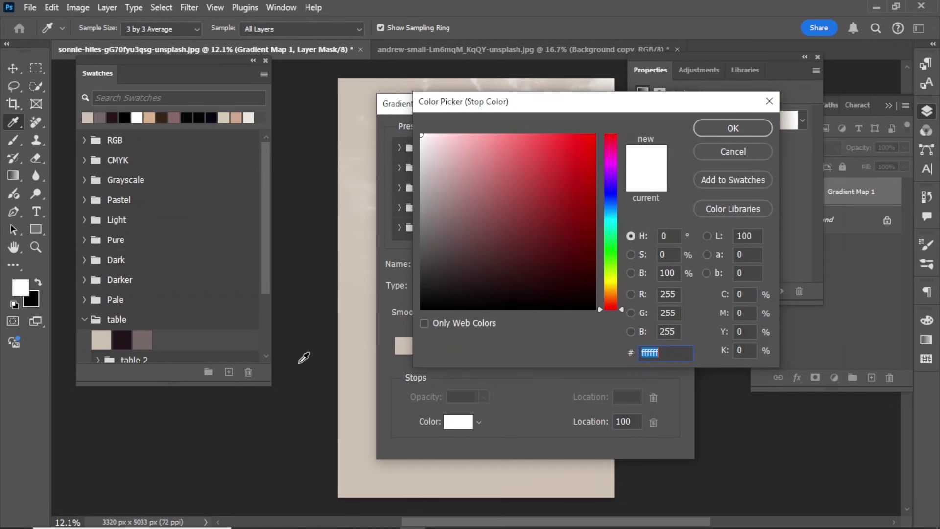
pyautogui.click(122, 339)
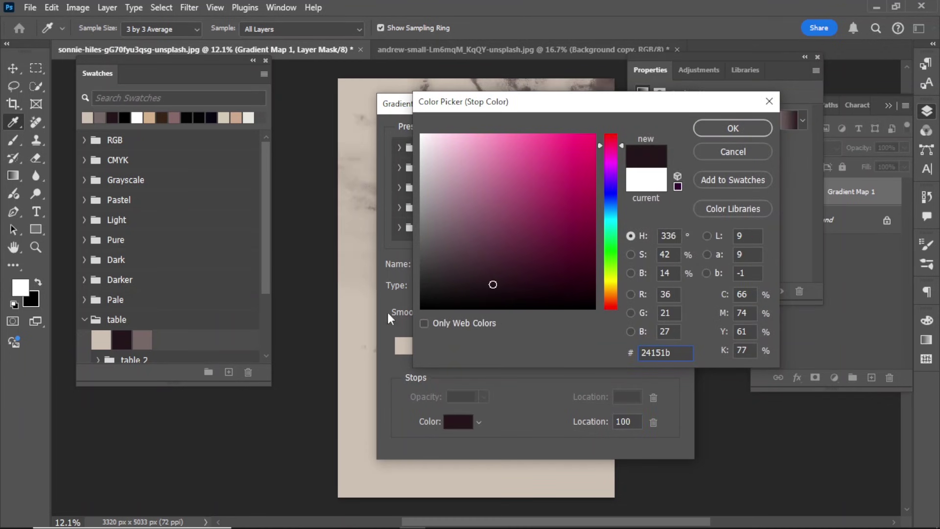
pyautogui.click(667, 272)
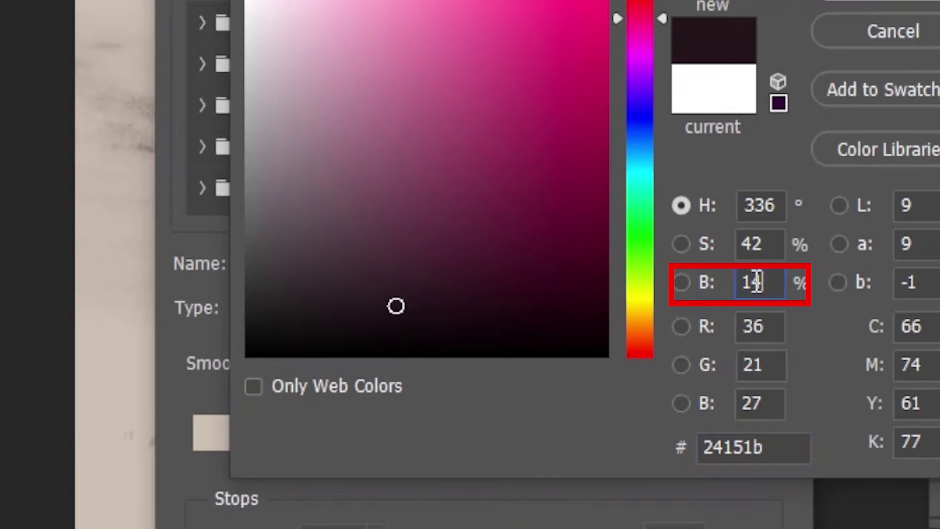
pyautogui.moveTo(757, 282); pyautogui.dragTo(733, 285)
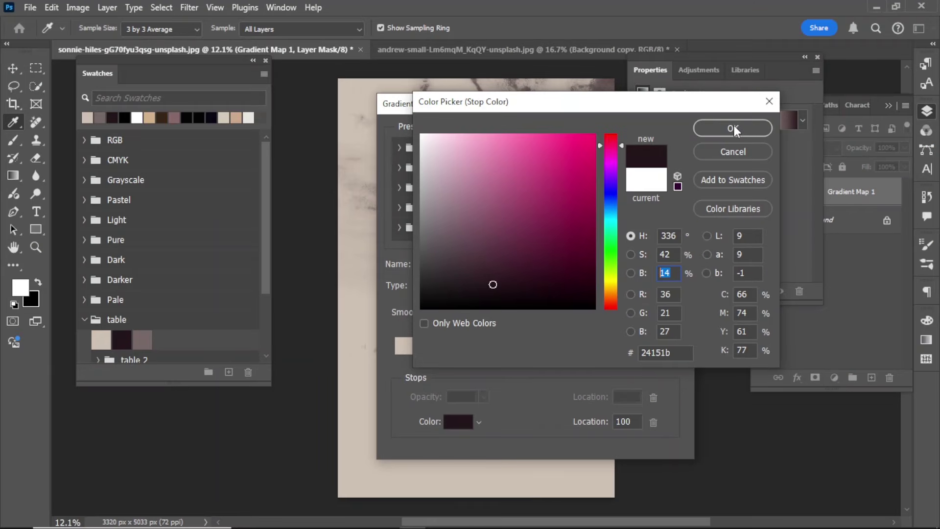
pyautogui.click(733, 127)
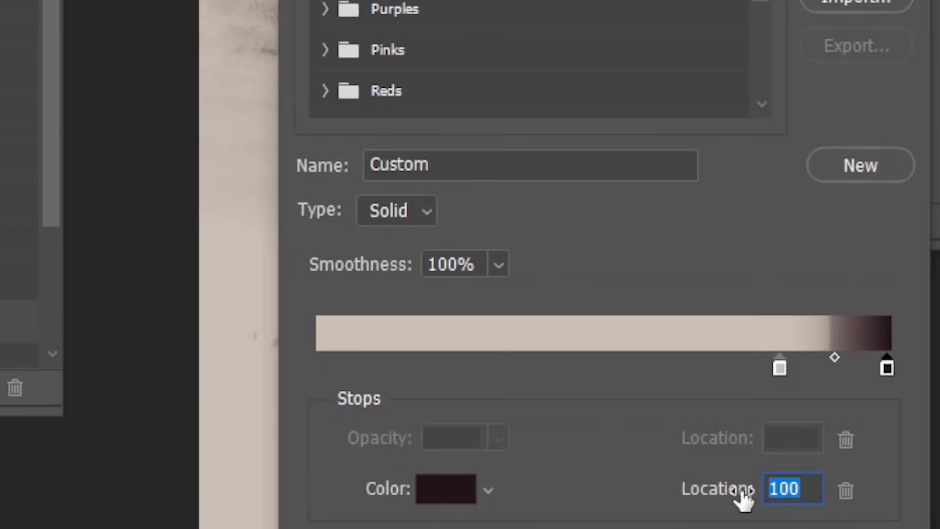
pyautogui.write('1')
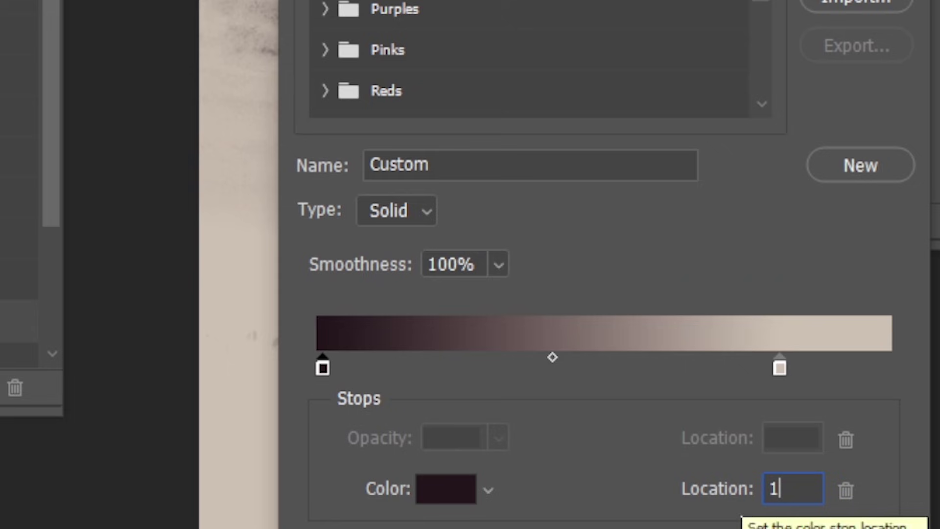
pyautogui.write('4')
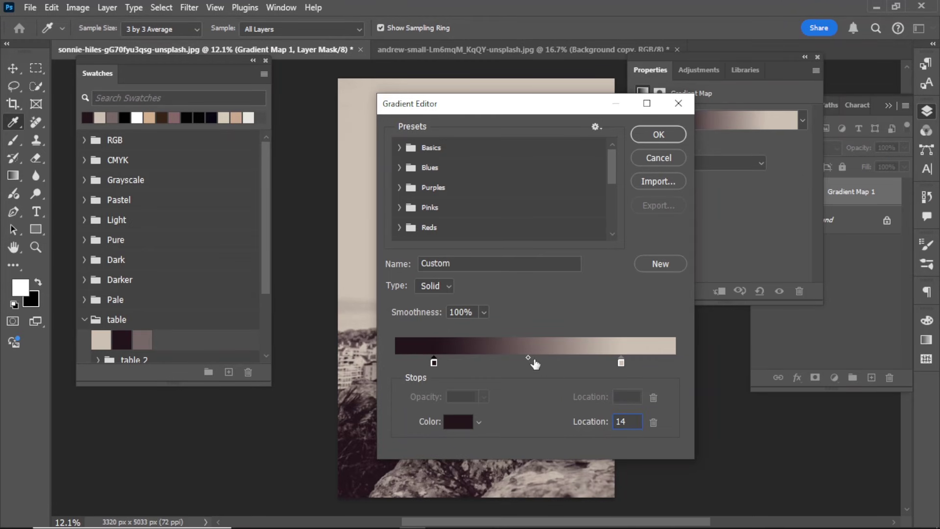
# Add a greyish-mauve 766967 middle stop at 46% and apply the gradient map to the photo
pyautogui.click(519, 359)
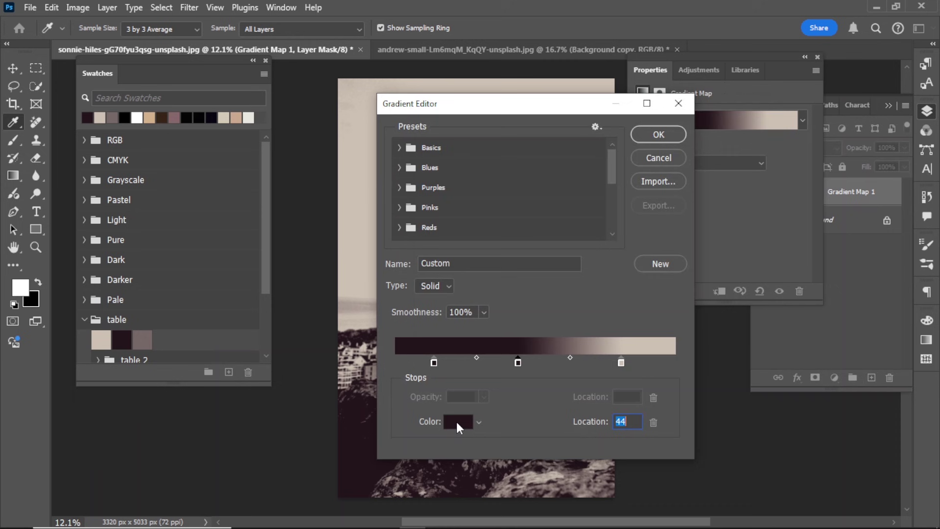
pyautogui.click(456, 422)
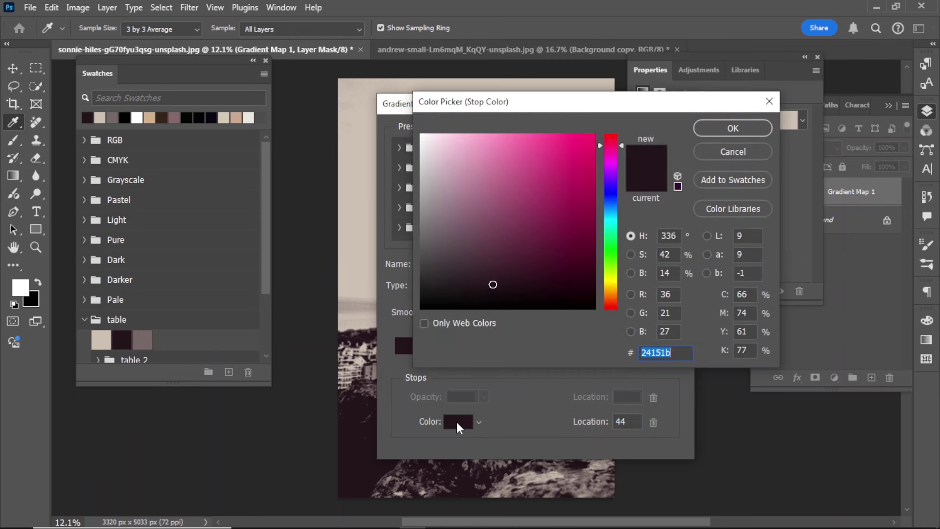
pyautogui.click(146, 339)
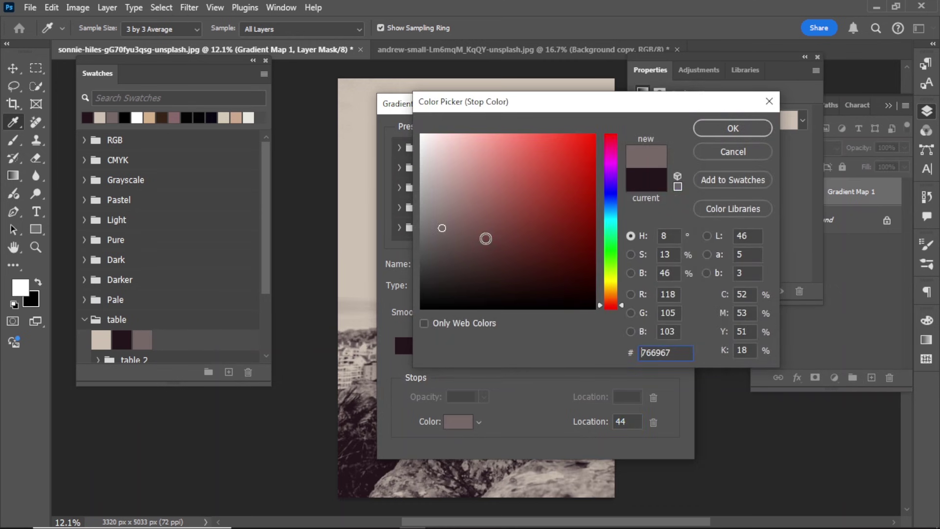
pyautogui.click(673, 272)
pyautogui.click(733, 128)
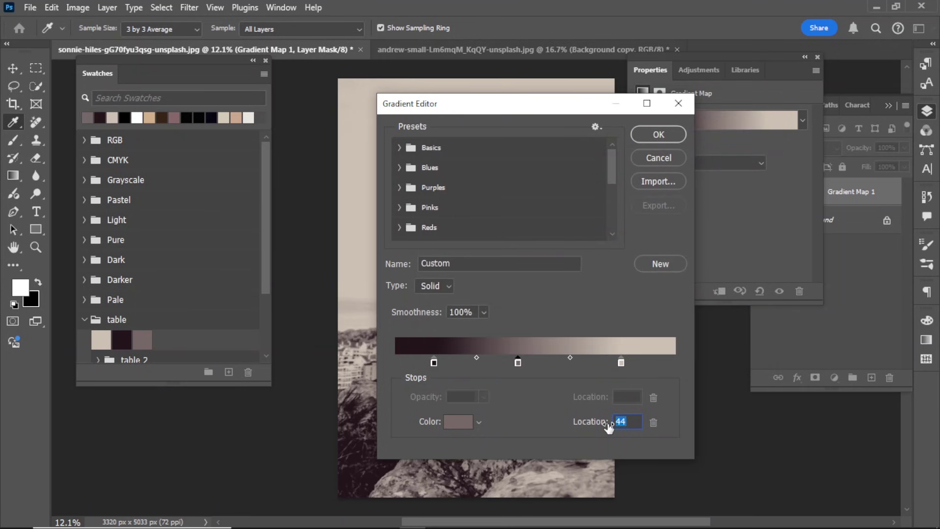
pyautogui.write('46')
pyautogui.click(650, 138)
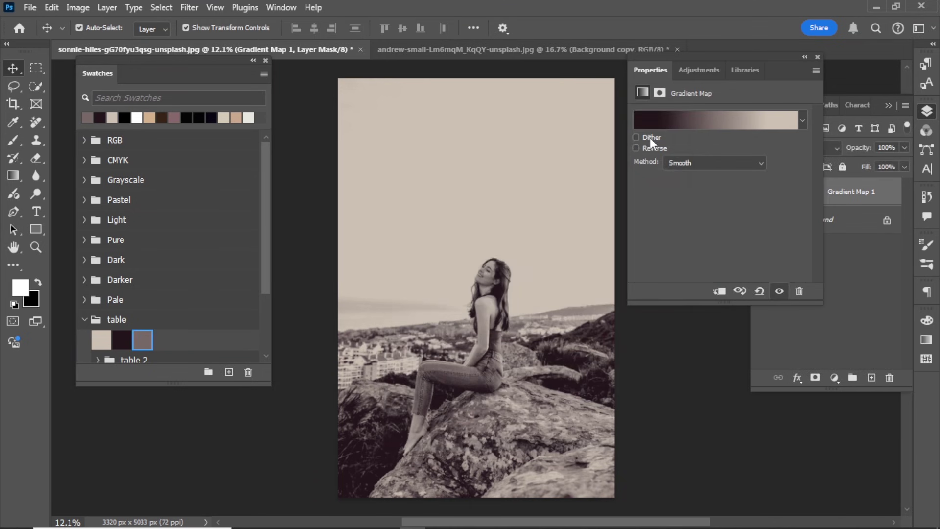
# Collapse the Swatches and Properties panels and dock them at the side
pyautogui.click(253, 60)
pyautogui.click(804, 57)
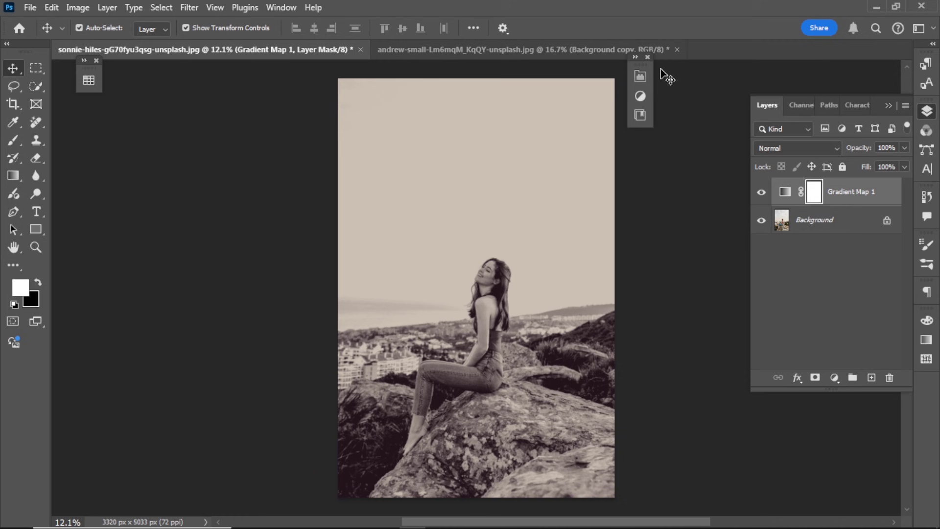
pyautogui.moveTo(641, 66); pyautogui.dragTo(931, 381)
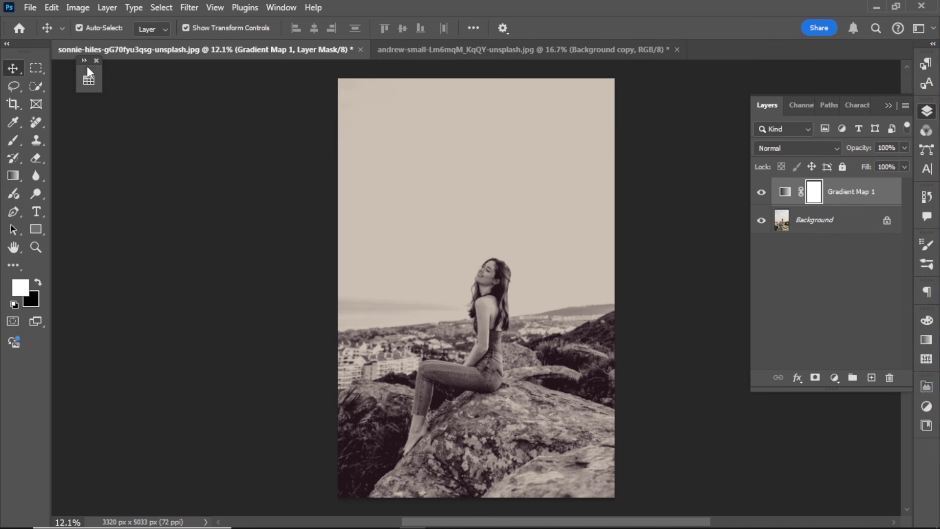
pyautogui.moveTo(86, 66); pyautogui.dragTo(925, 439)
# Set Gradient Map 1 to Soft Light blend mode and toggle it to compare
pyautogui.click(784, 192)
pyautogui.click(785, 148)
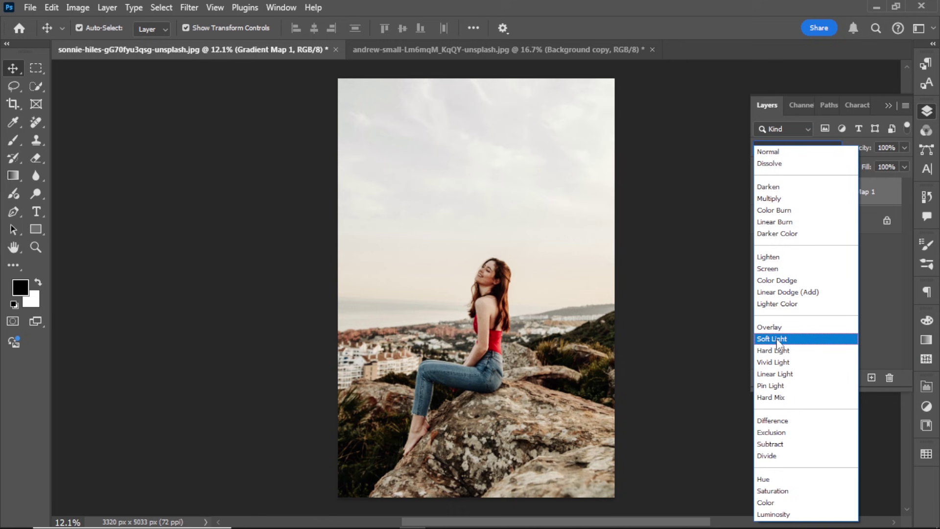
pyautogui.click(777, 339)
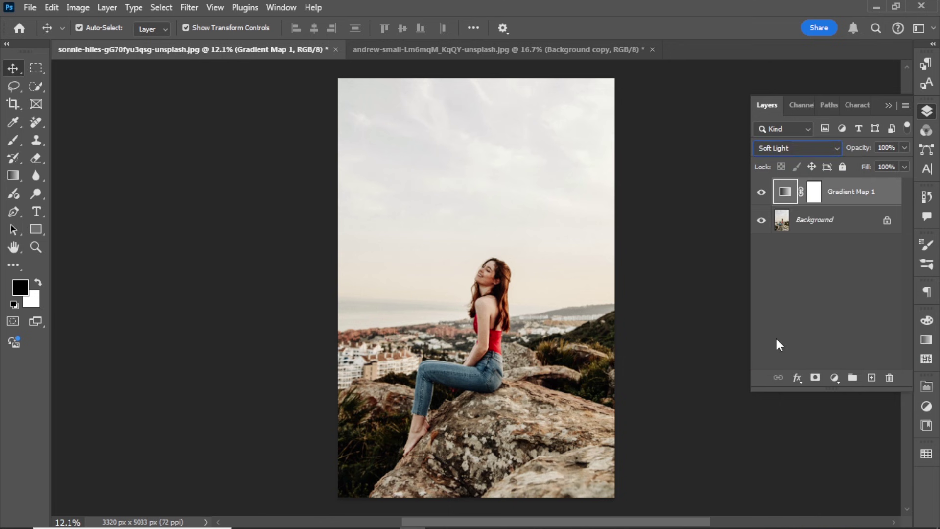
pyautogui.click(761, 194)
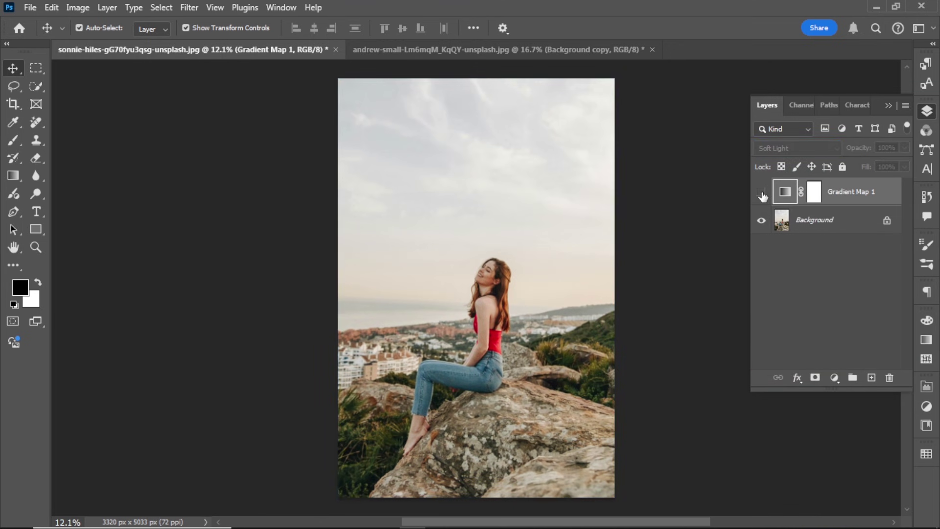
pyautogui.click(762, 194)
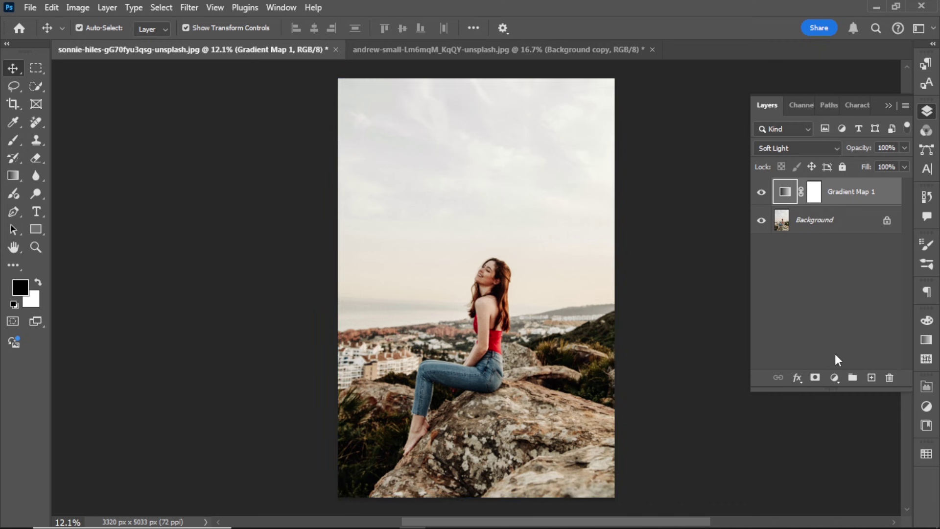
# Add a Vibrance adjustment layer with Vibrance +75 and Saturation +55
pyautogui.click(835, 377)
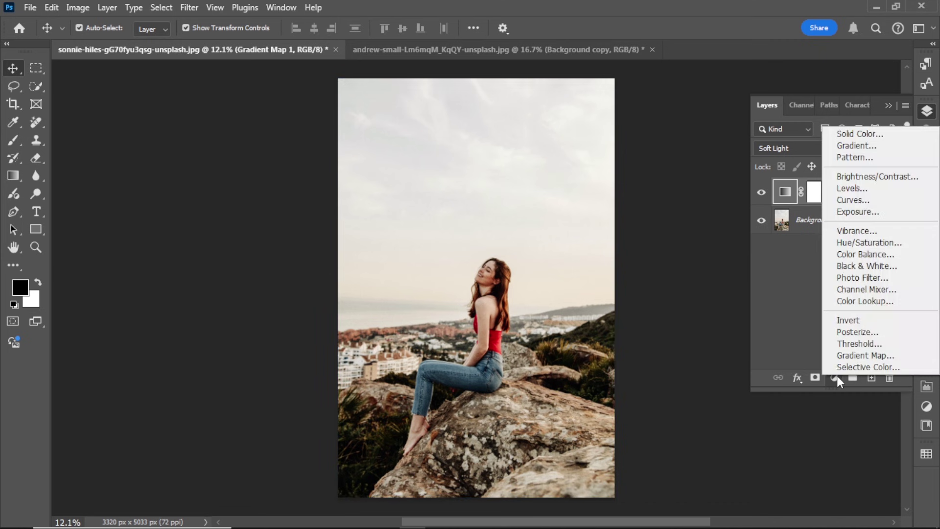
pyautogui.click(851, 232)
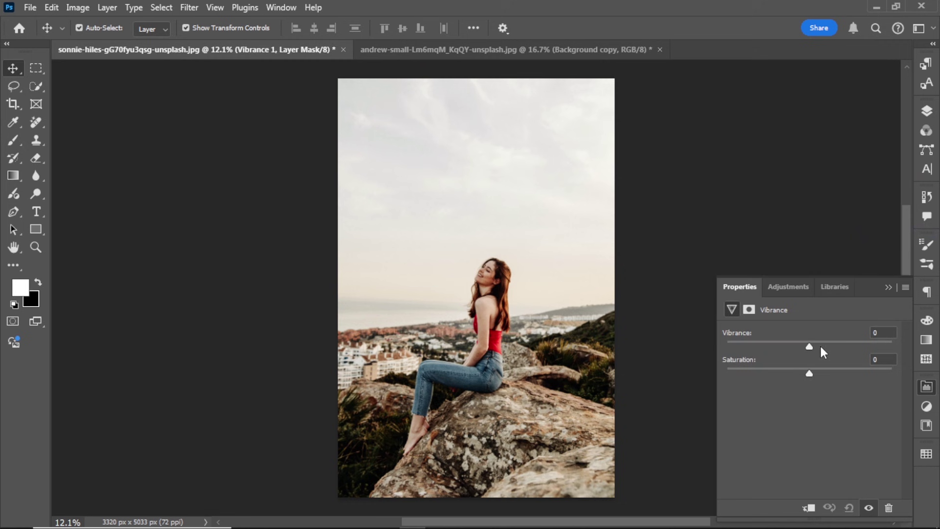
pyautogui.moveTo(809, 346); pyautogui.dragTo(855, 370)
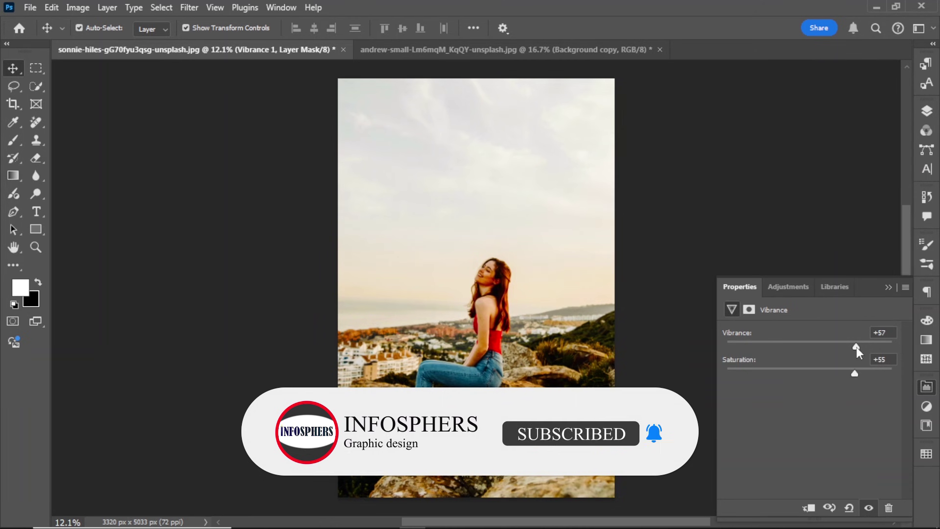
pyautogui.moveTo(857, 347); pyautogui.dragTo(868, 347)
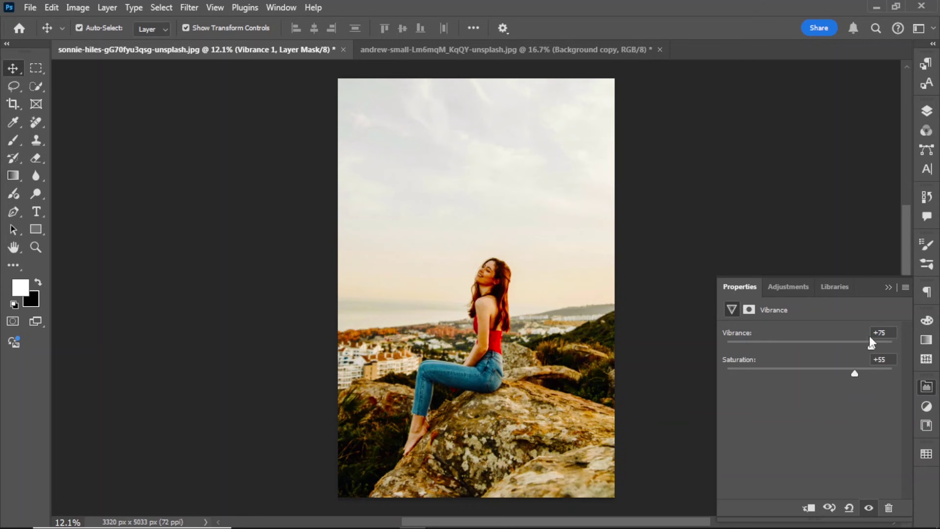
# Compare the photo with and without the Vibrance and Gradient Map adjustments
pyautogui.click(887, 286)
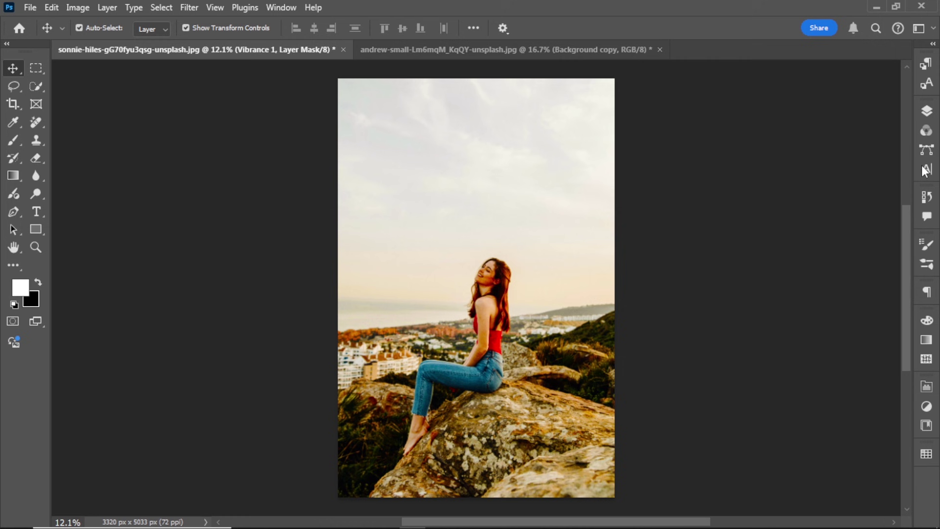
pyautogui.click(927, 112)
pyautogui.click(761, 192)
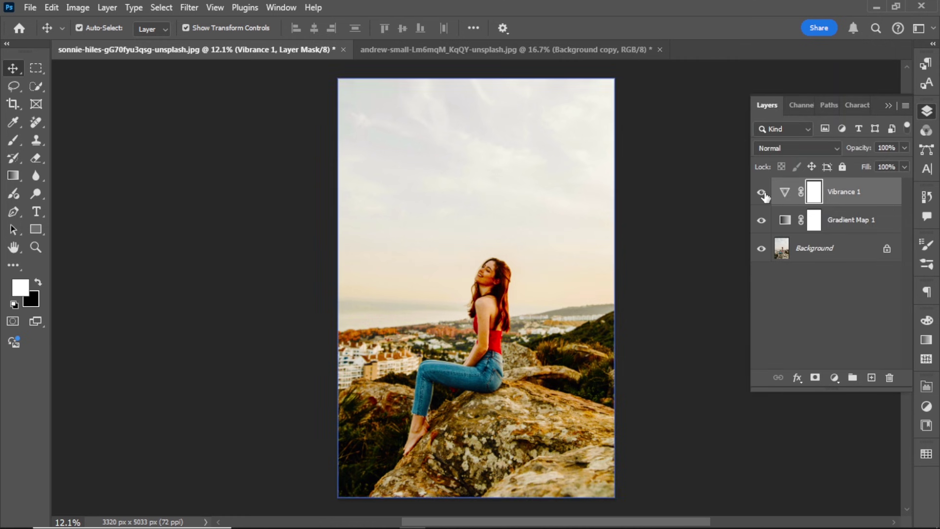
pyautogui.click(761, 192)
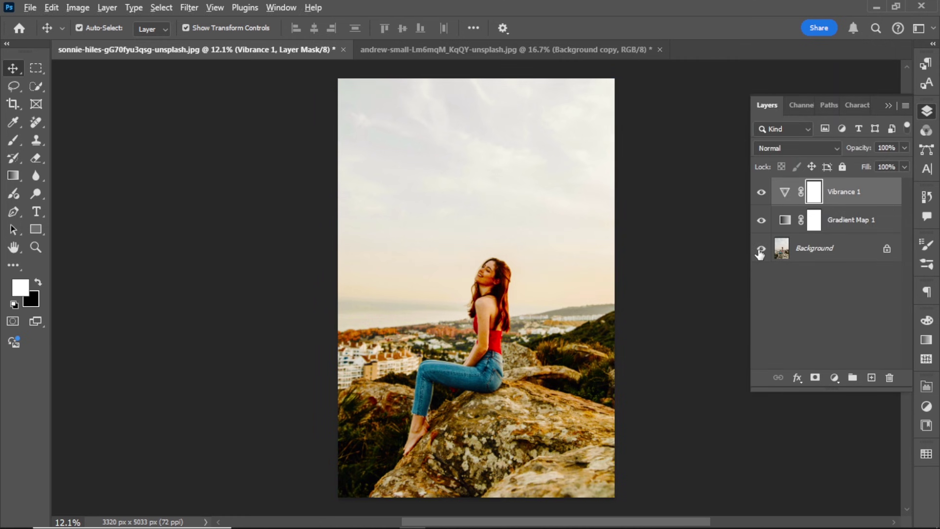
pyautogui.keyDown('alt'); pyautogui.click(761, 250); pyautogui.keyUp('alt')
pyautogui.keyDown('alt'); pyautogui.click(761, 250); pyautogui.keyUp('alt')
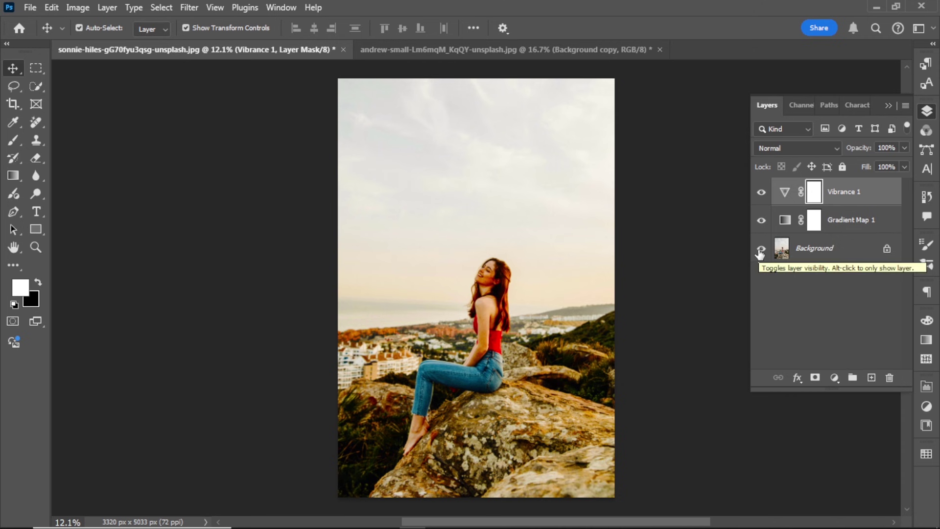
# Duplicate the Background layer and rename the copy 'sky'
pyautogui.moveTo(816, 249); pyautogui.dragTo(871, 377)
pyautogui.doubleClick(820, 249)
pyautogui.write('sky')
pyautogui.press('Return')
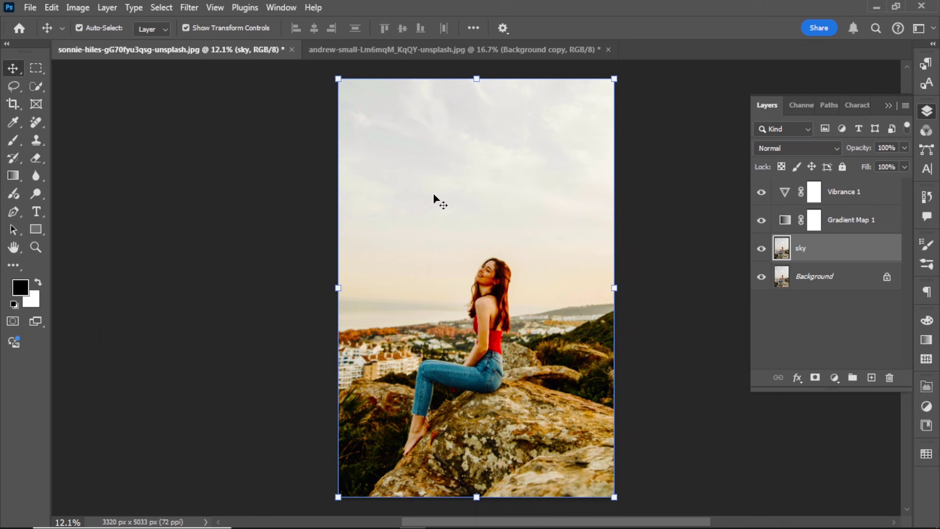
# Quick-select the sky and invert the selection to the woman and ground
pyautogui.click(35, 85)
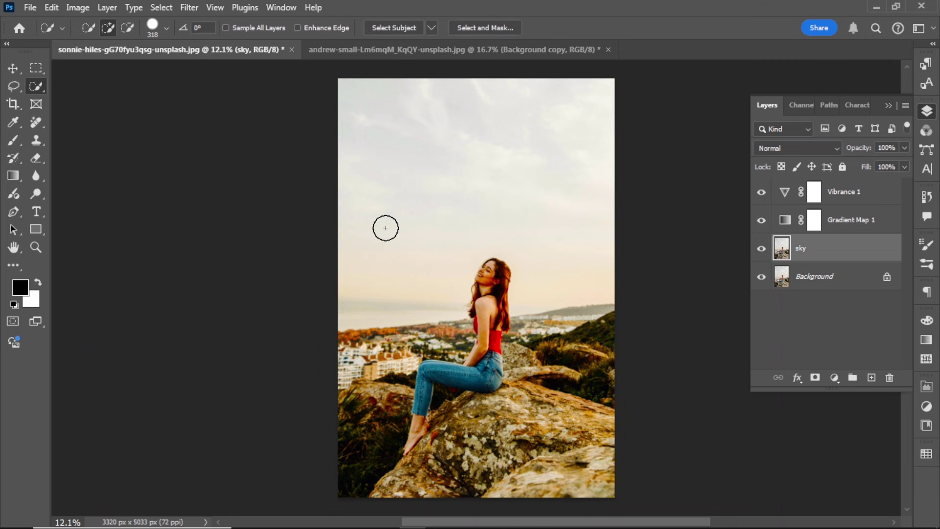
pyautogui.moveTo(384, 226)
pyautogui.mouseDown()
pyautogui.moveTo(443, 134)
pyautogui.moveTo(543, 187)
pyautogui.moveTo(564, 212)
pyautogui.mouseUp()
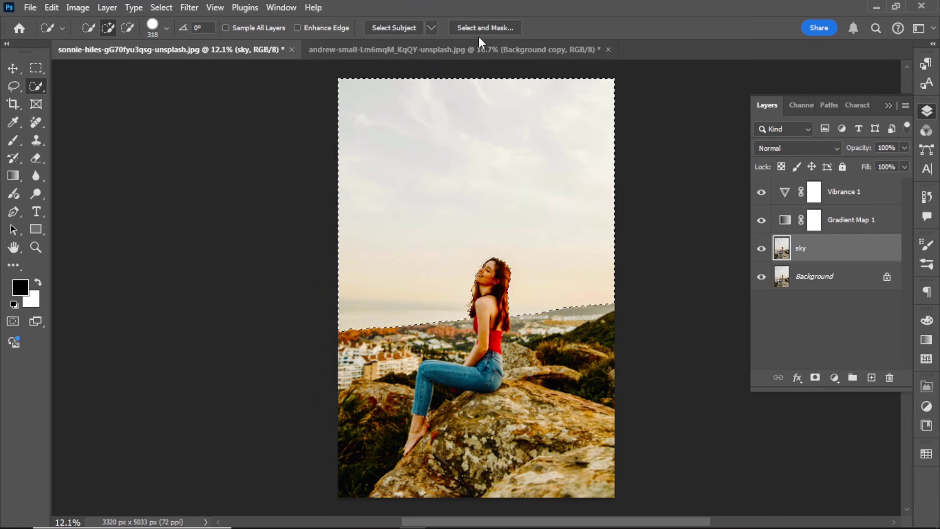
pyautogui.click(162, 7)
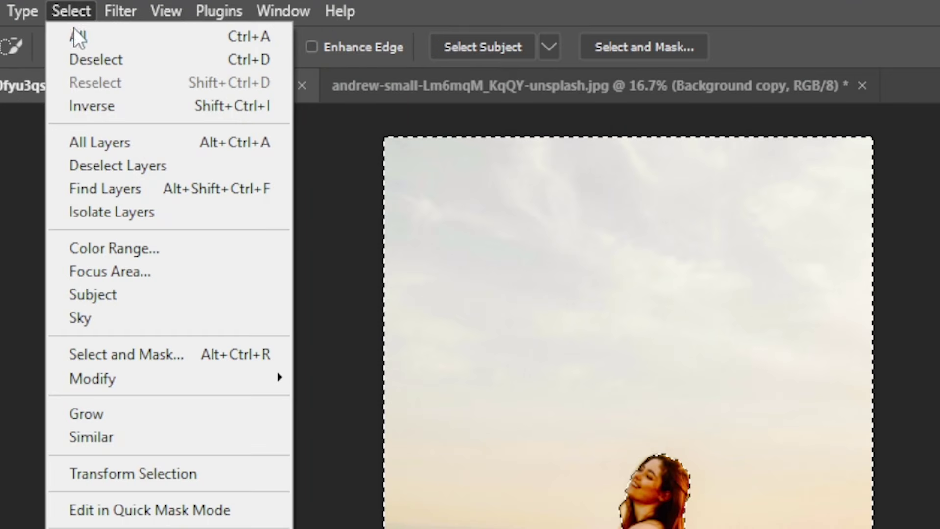
pyautogui.click(89, 104)
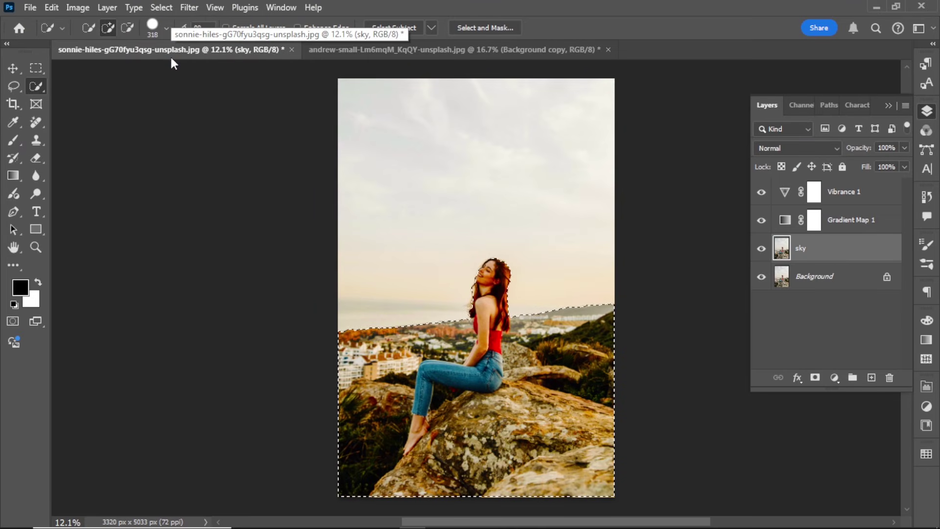
# In Select and Mask, refine the edges around the woman's hair with a 3 px radius
pyautogui.click(492, 28)
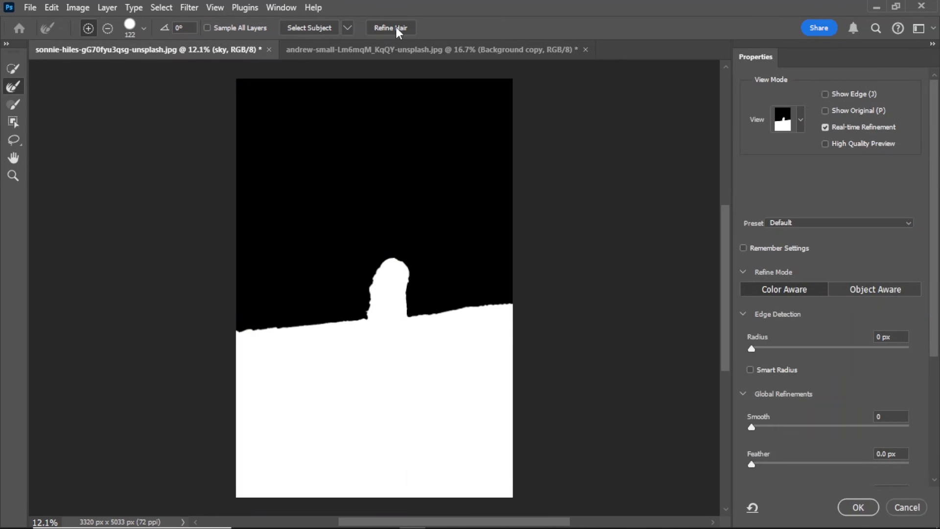
pyautogui.click(396, 27)
pyautogui.moveTo(753, 349); pyautogui.dragTo(774, 348)
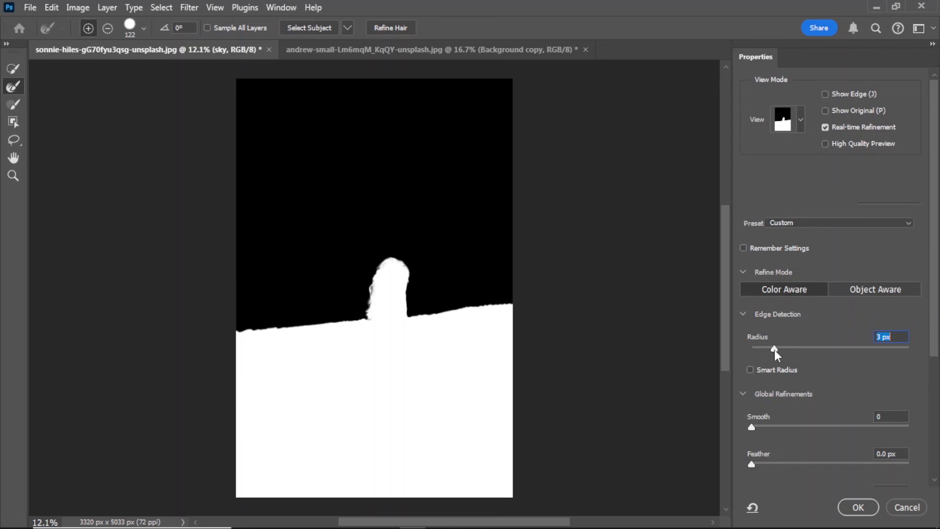
pyautogui.hotkey('ctrl', '0')
pyautogui.scroll(-3, 801, 372)
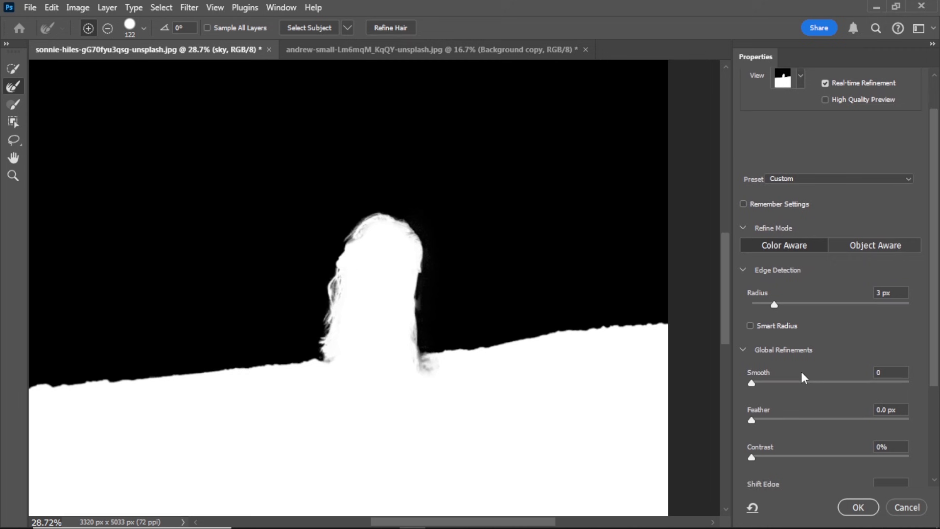
pyautogui.scroll(-2, 801, 378)
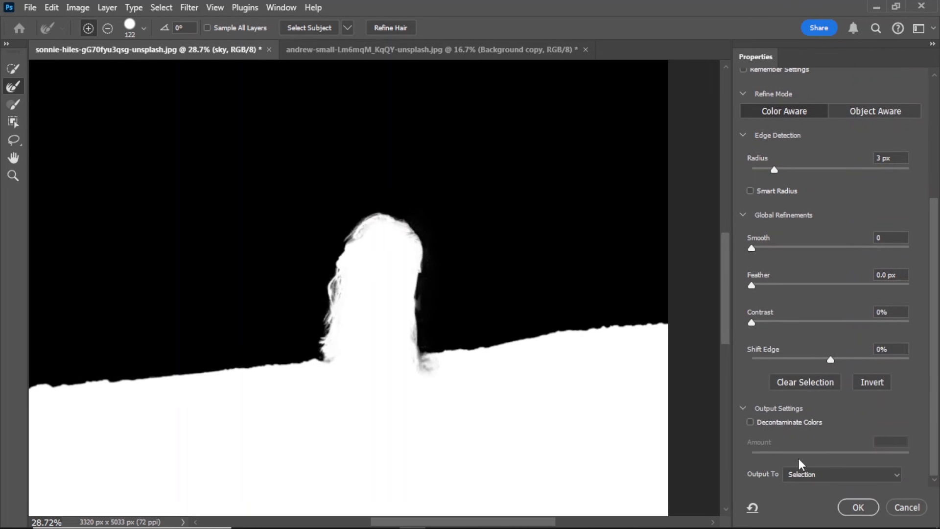
# Output the refined selection as a New Layer with Layer Mask
pyautogui.click(803, 473)
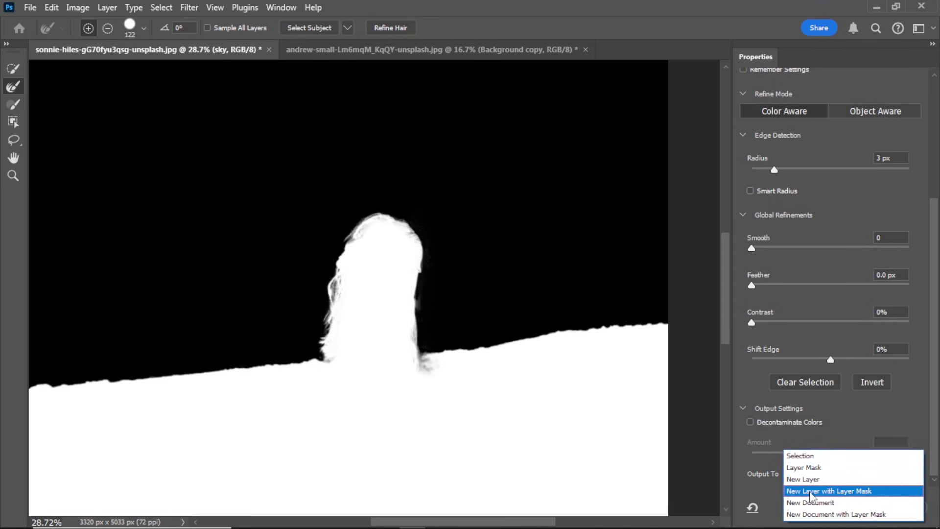
pyautogui.click(810, 491)
pyautogui.click(852, 508)
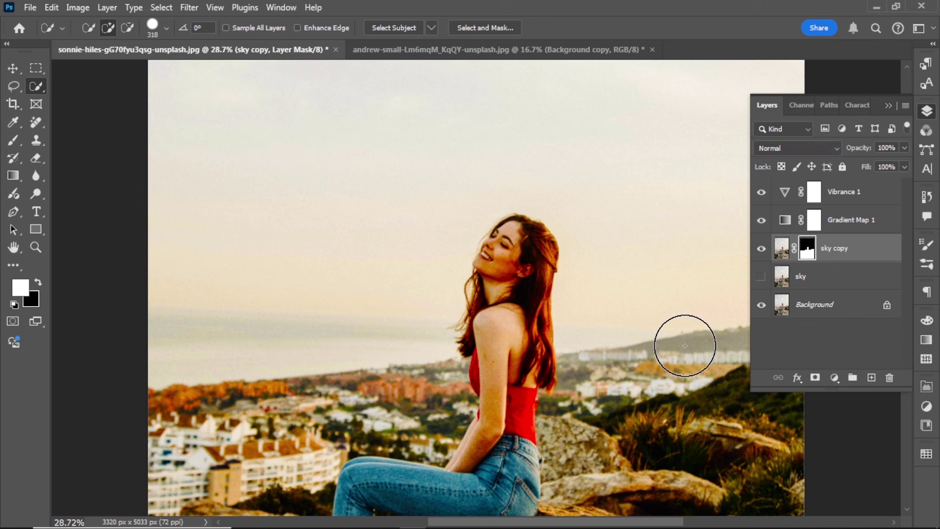
# Delete the original sky layer and select the sky copy layer
pyautogui.click(805, 277)
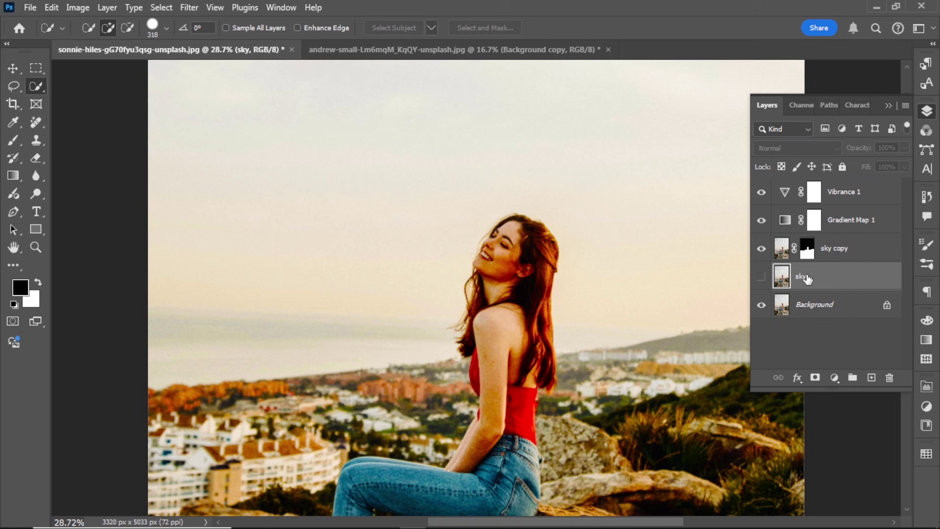
pyautogui.moveTo(806, 278); pyautogui.dragTo(890, 377)
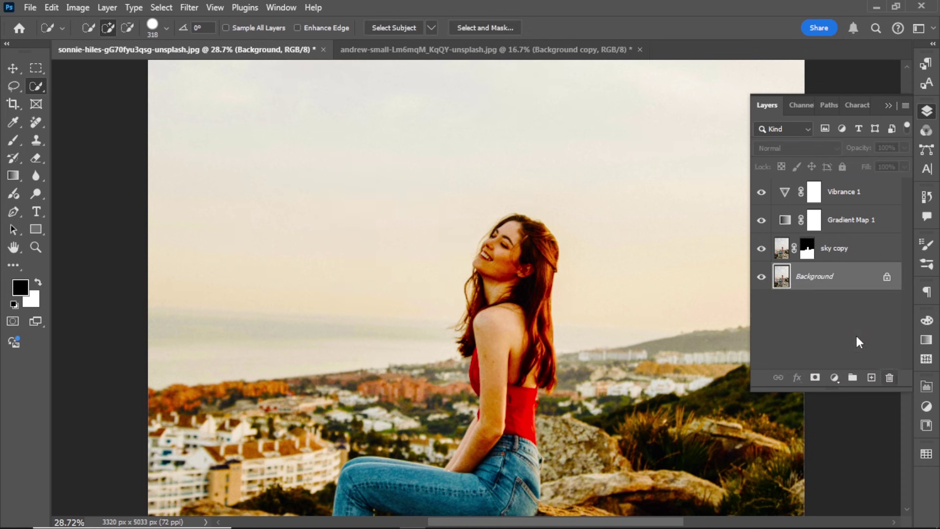
pyautogui.click(826, 249)
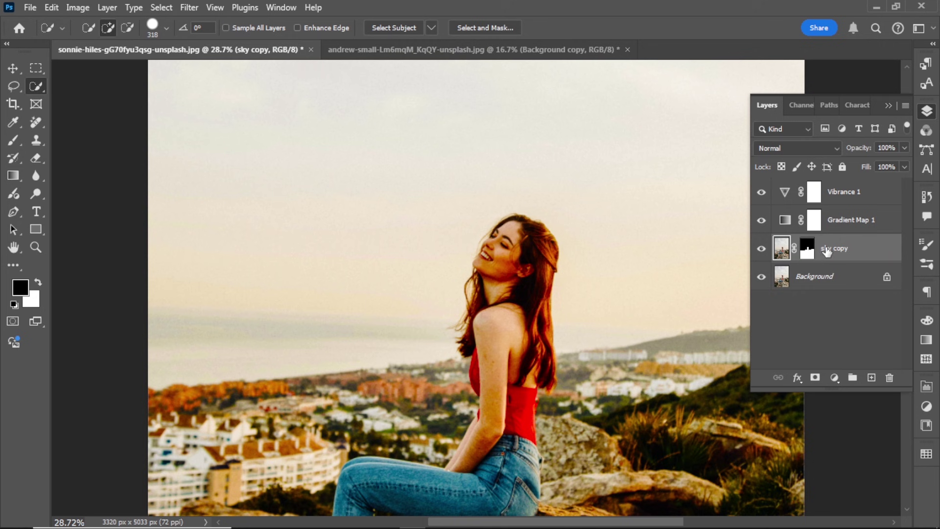
# Copy the sunset sky image's layer and paste it into the woman-on-rock photo
pyautogui.click(482, 51)
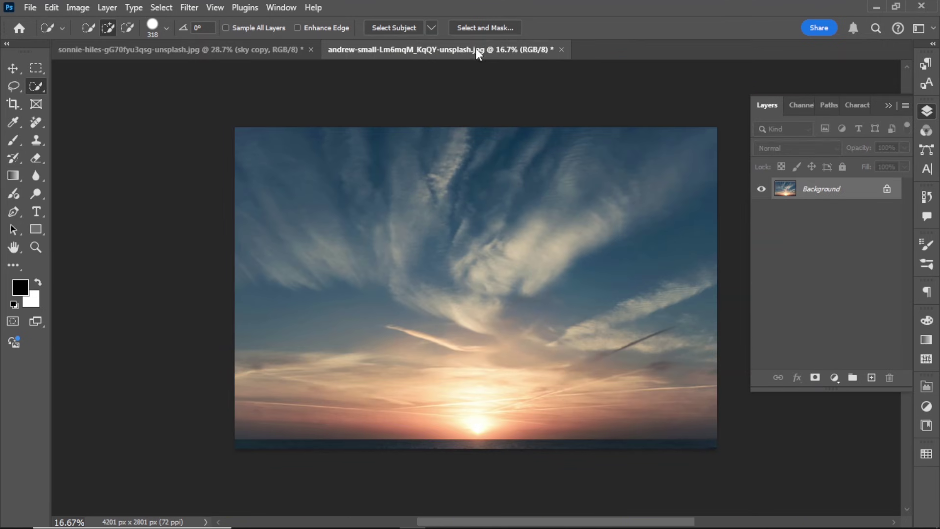
pyautogui.moveTo(827, 189); pyautogui.dragTo(871, 377)
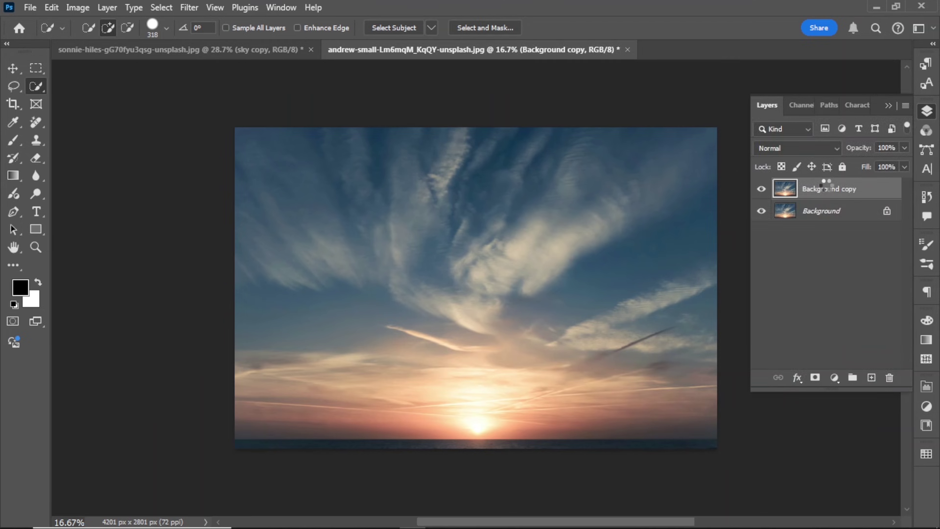
pyautogui.click(193, 49)
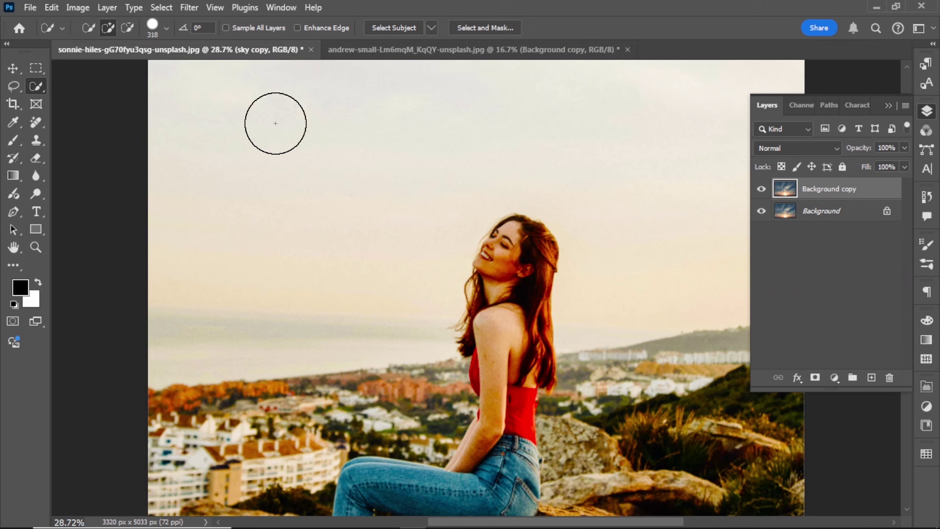
pyautogui.scroll(-2, 457, 208)
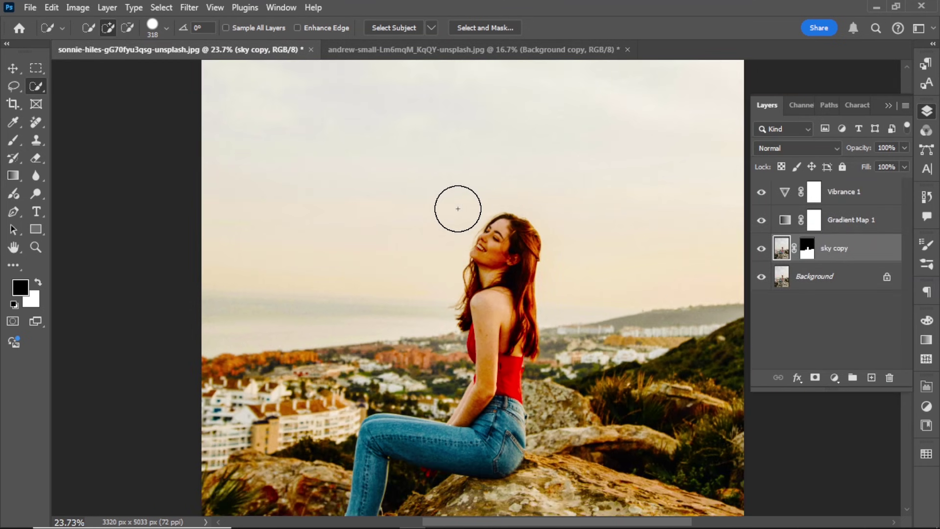
pyautogui.scroll(-5, 458, 208)
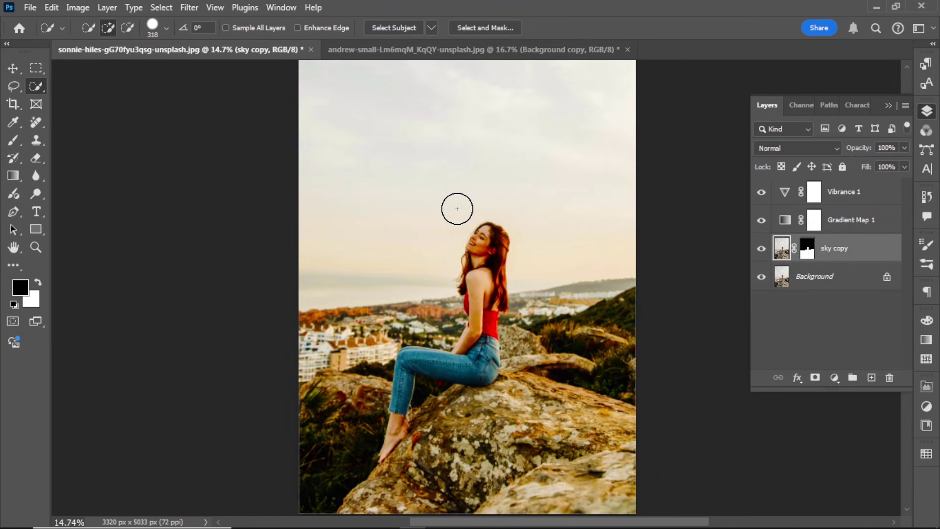
pyautogui.click(761, 277)
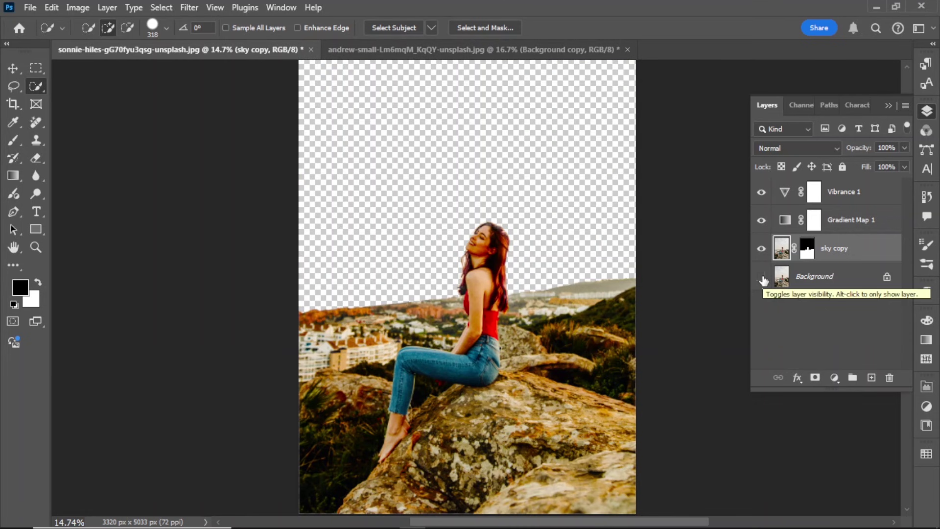
pyautogui.click(761, 277)
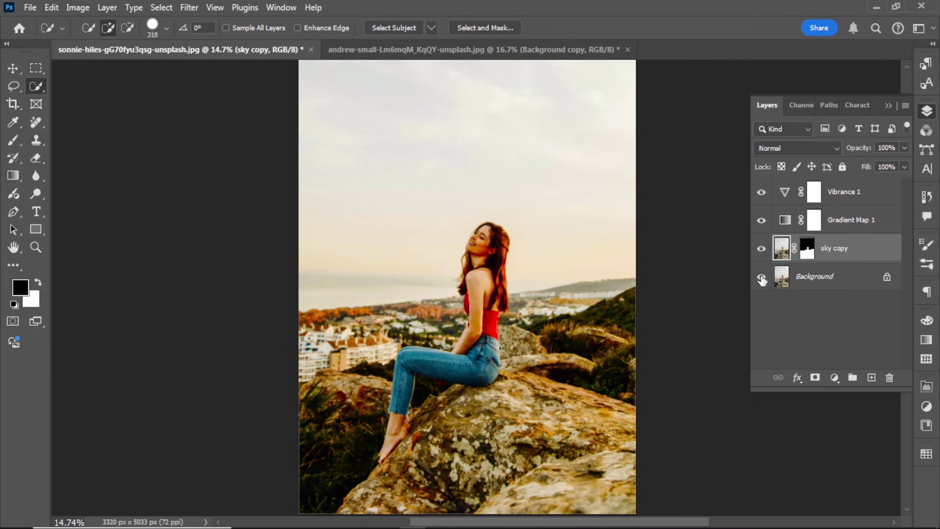
pyautogui.hotkey('ctrl', 'v')
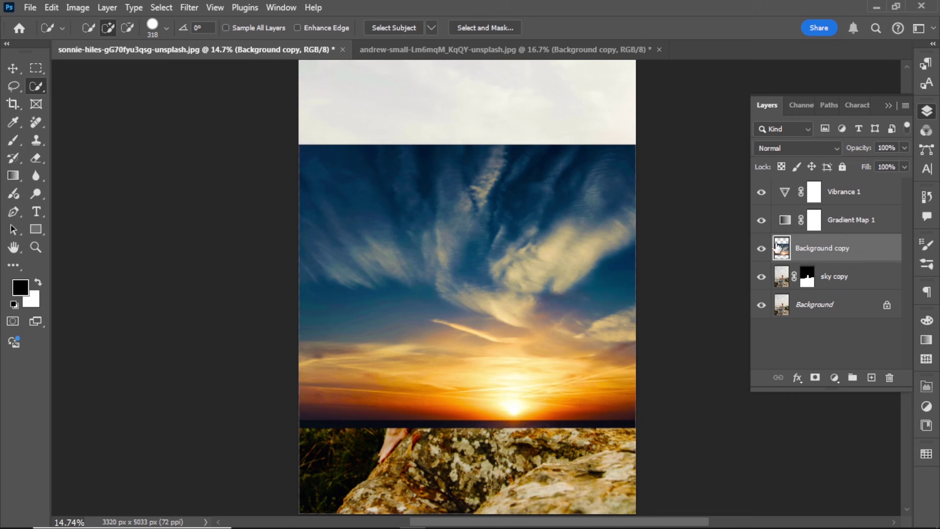
# Move the sunset sky layer below sky copy and shift it higher in the frame
pyautogui.moveTo(815, 247); pyautogui.dragTo(816, 292)
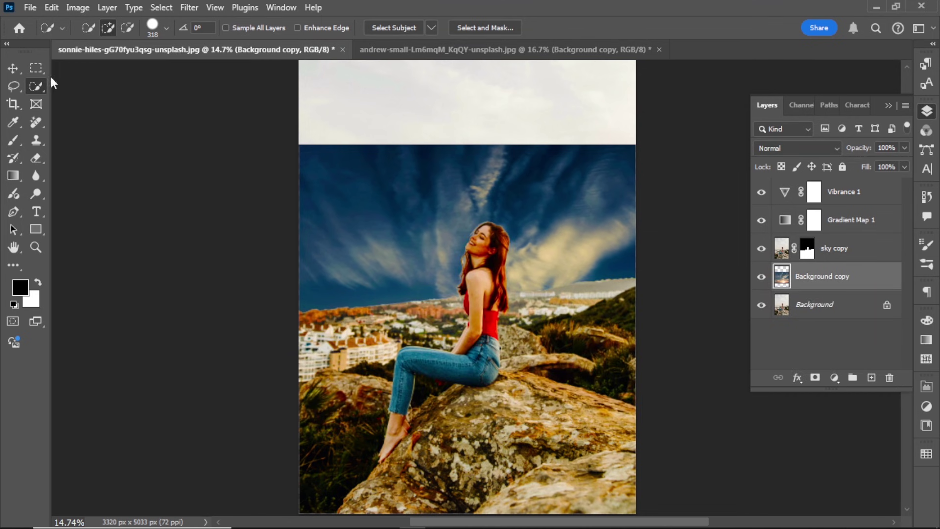
pyautogui.click(14, 69)
pyautogui.moveTo(444, 180); pyautogui.dragTo(442, 93)
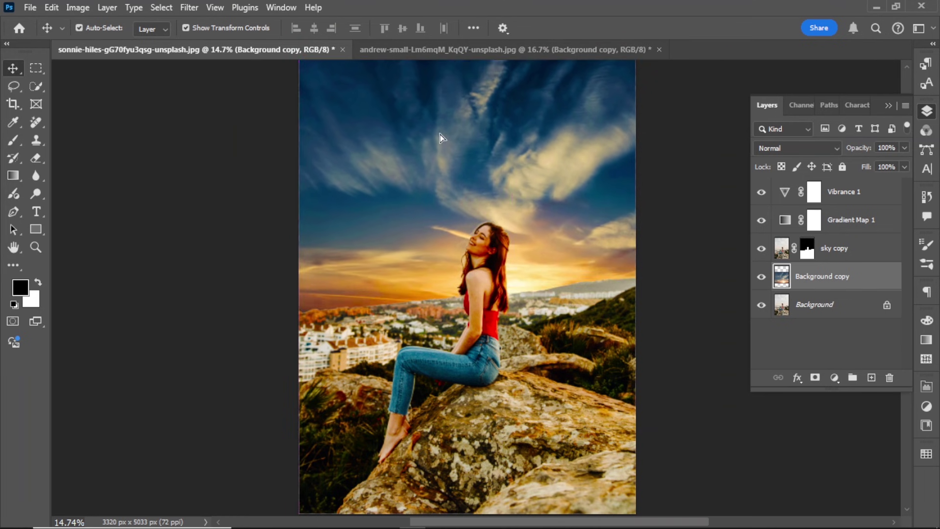
pyautogui.scroll(-1, 433, 161)
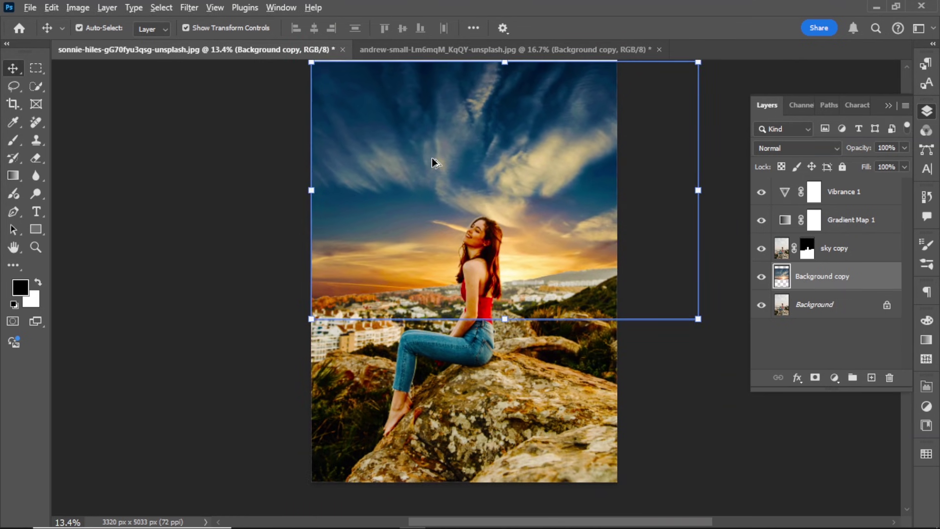
pyautogui.scroll(-1, 432, 162)
pyautogui.moveTo(430, 142); pyautogui.dragTo(445, 154)
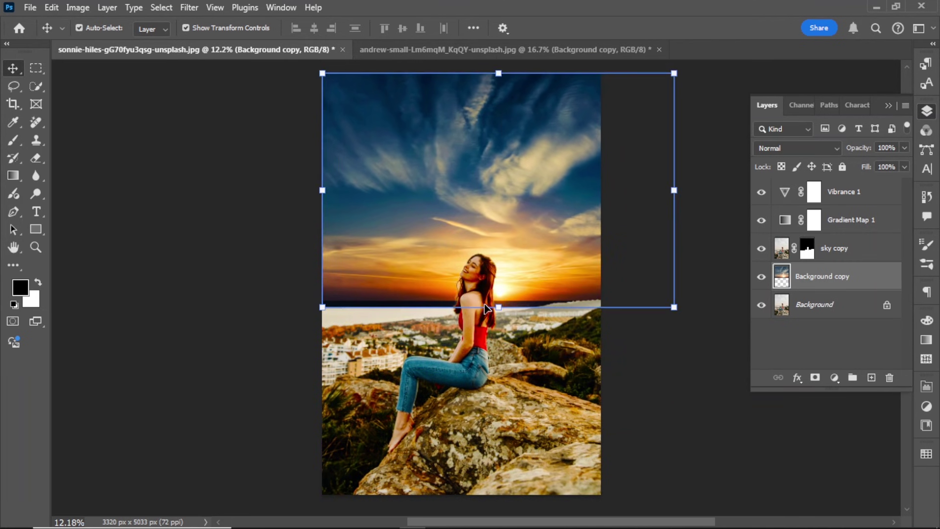
# Scale the sunset sky to 112.02% and commit the transform
pyautogui.click(498, 309)
pyautogui.moveTo(498, 315); pyautogui.dragTo(496, 334)
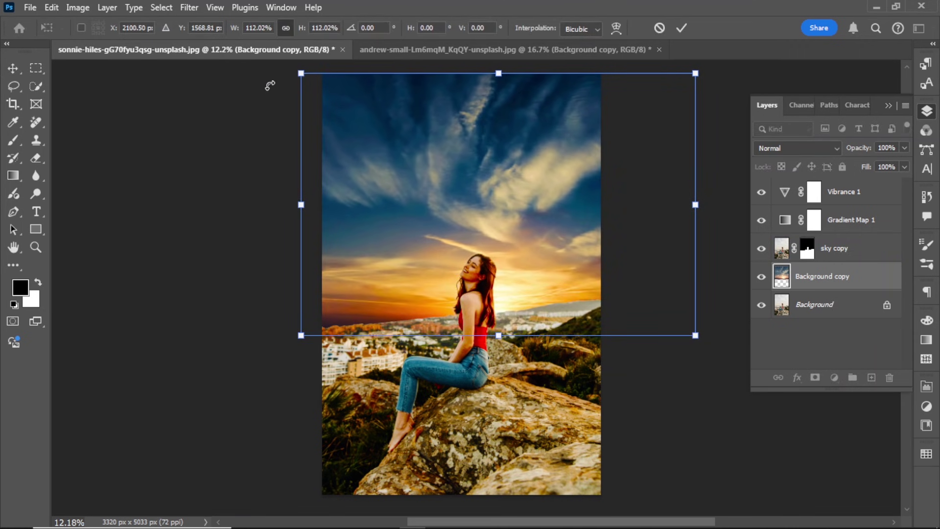
pyautogui.click(13, 68)
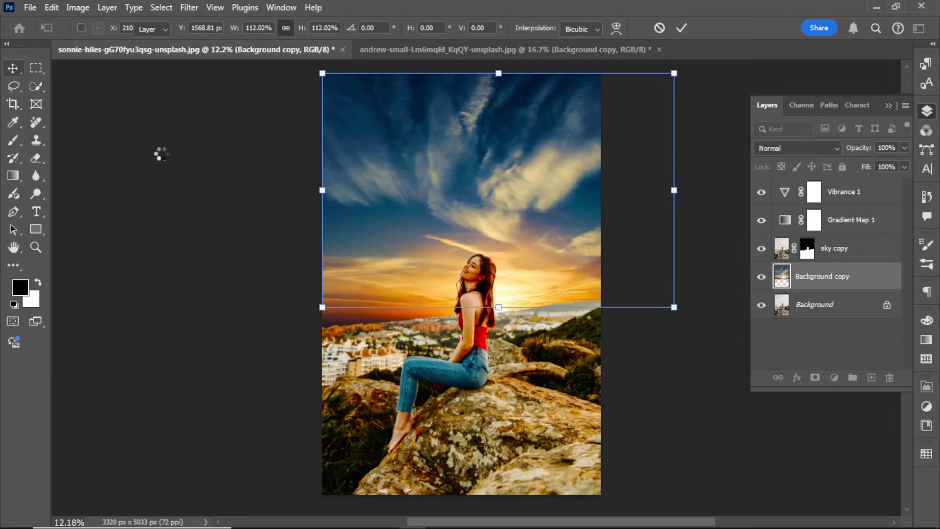
pyautogui.click(192, 168)
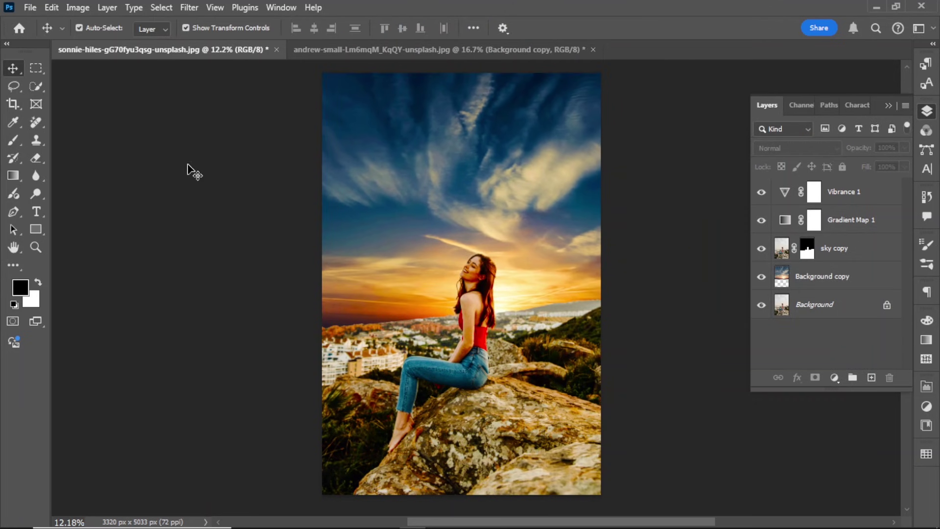
pyautogui.keyDown('alt'); pyautogui.click(761, 306); pyautogui.keyUp('alt')
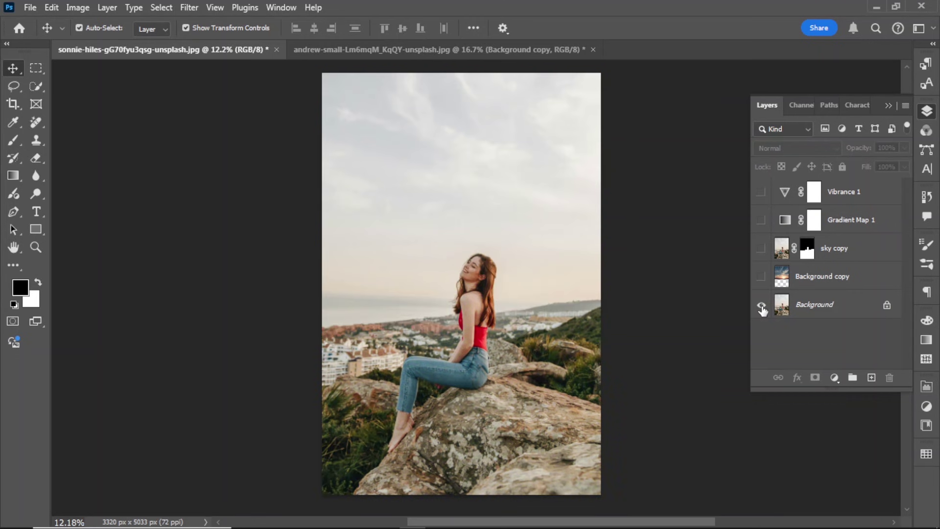
pyautogui.keyDown('alt'); pyautogui.click(761, 305); pyautogui.keyUp('alt')
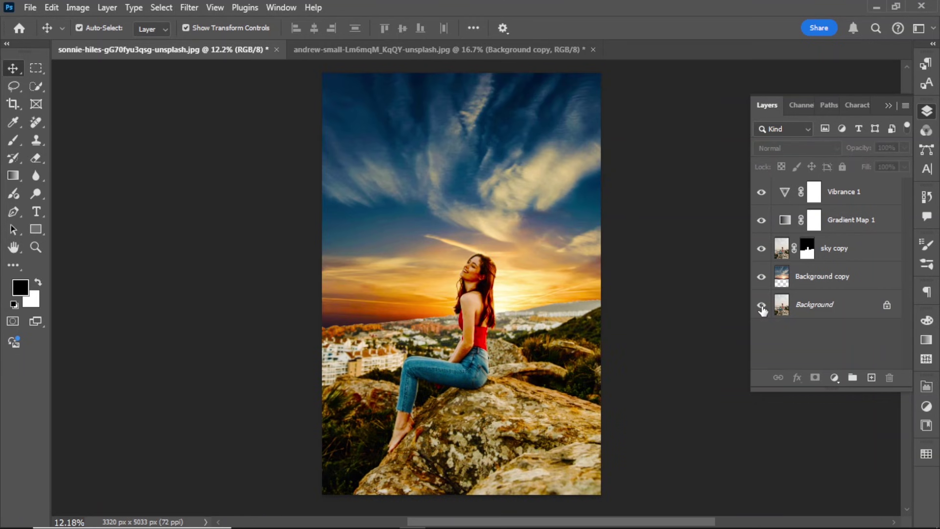